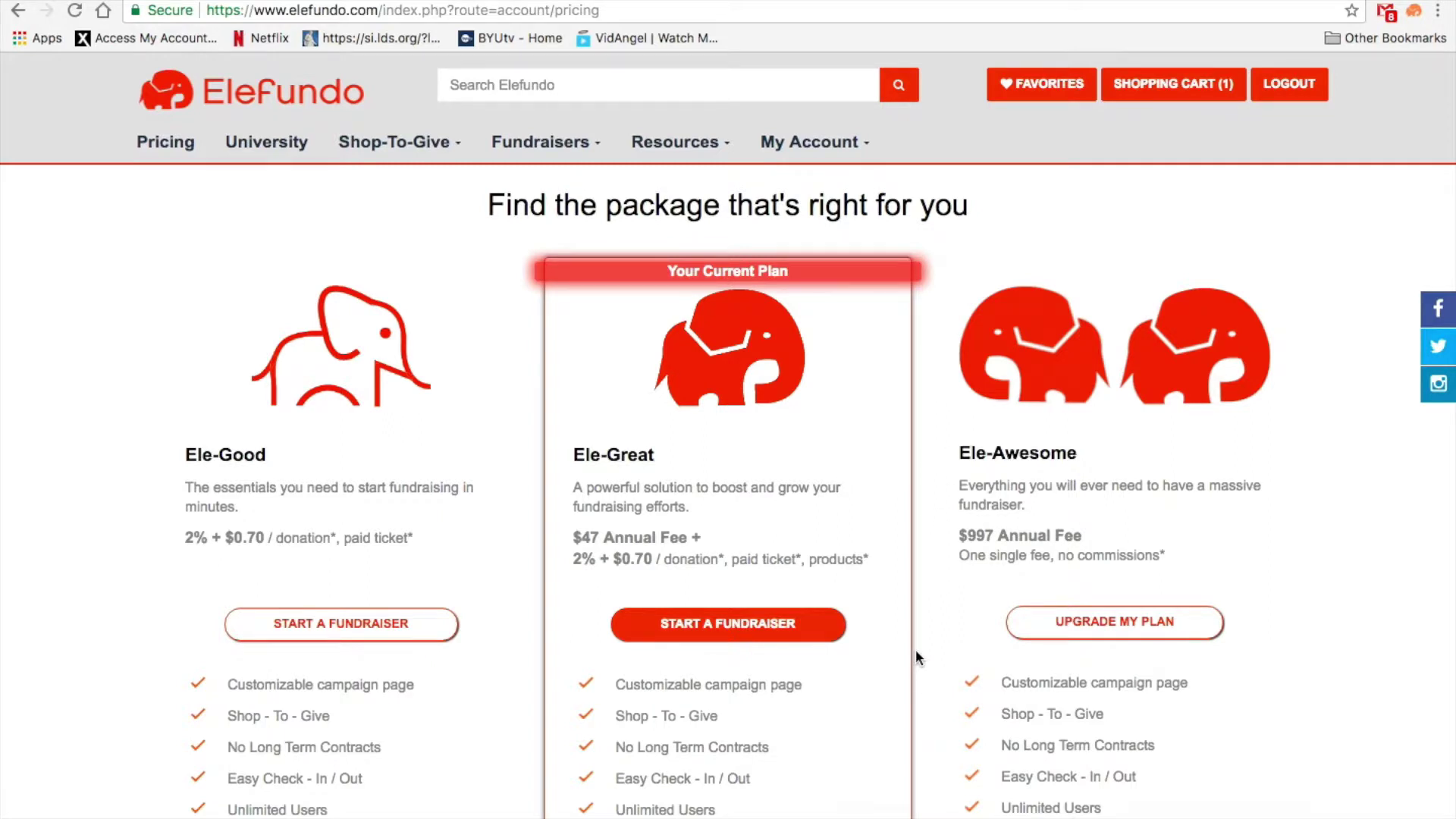
# - Review the pricing packages, search the site for "elementary school", and open the Elementary School Petting Zoo fundraiser
pyautogui.scroll(-5, 917, 652)
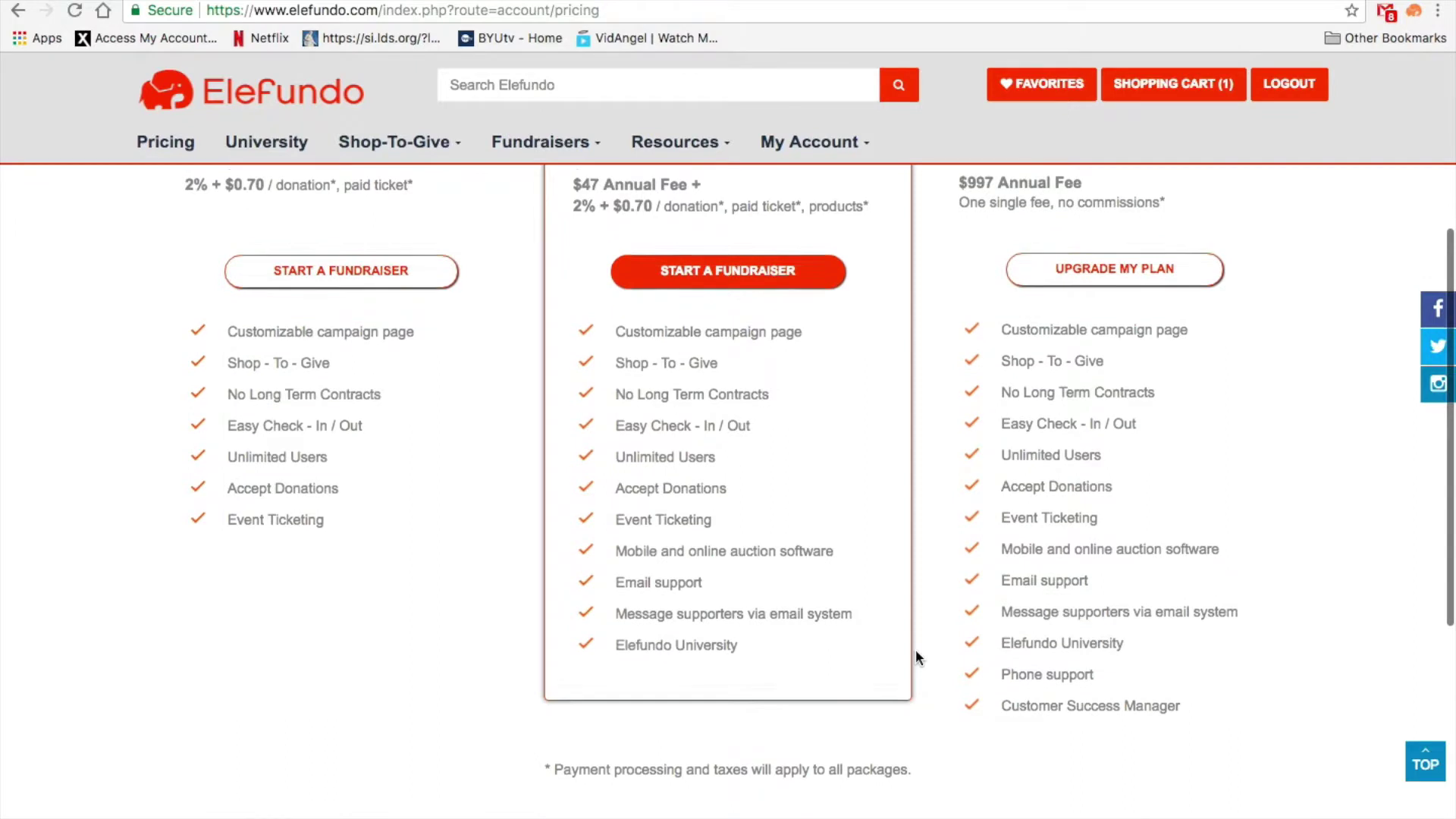
pyautogui.scroll(5, 916, 653)
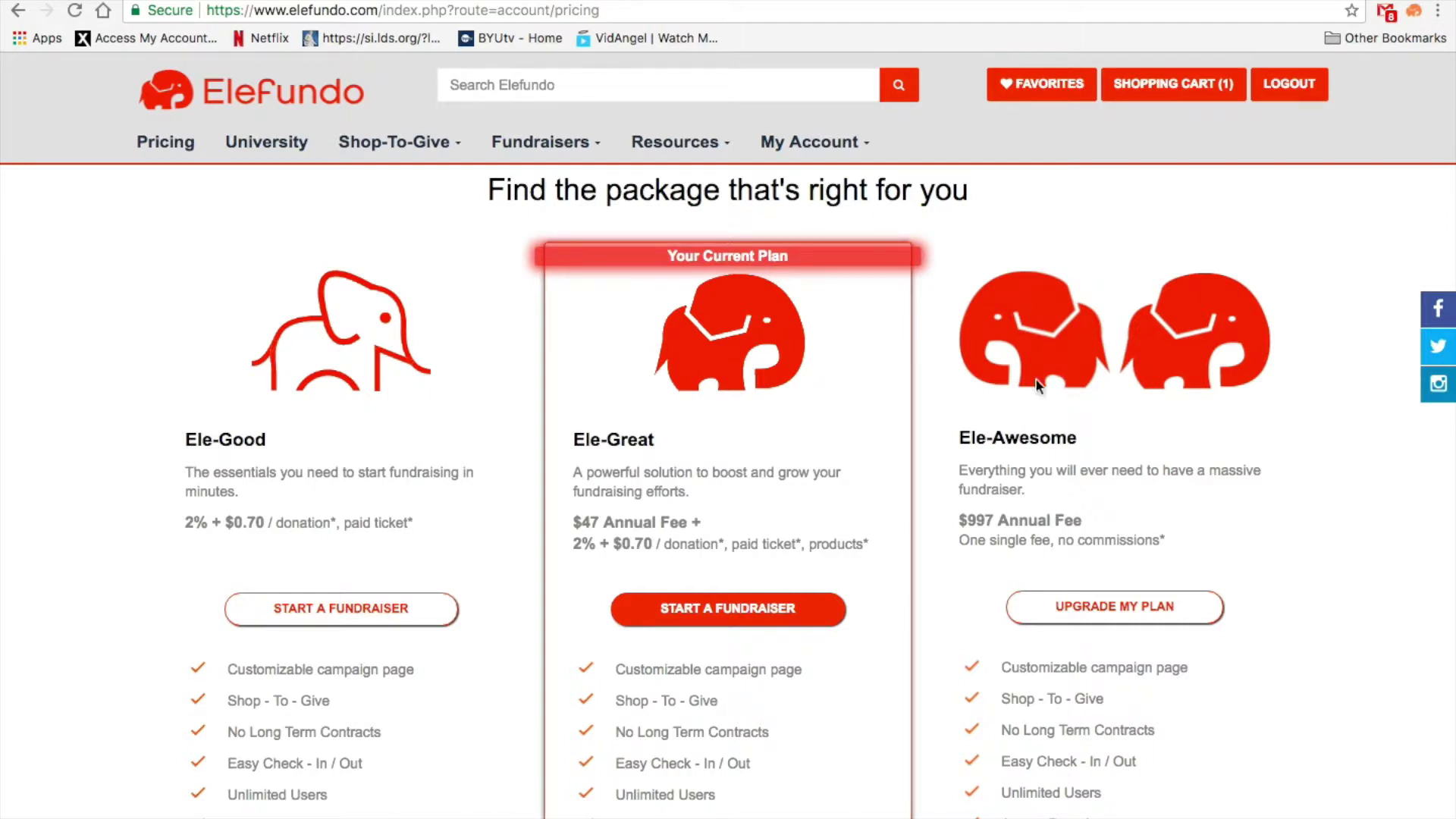
pyautogui.click(691, 85)
pyautogui.write('elementary school')
pyautogui.press('Return')
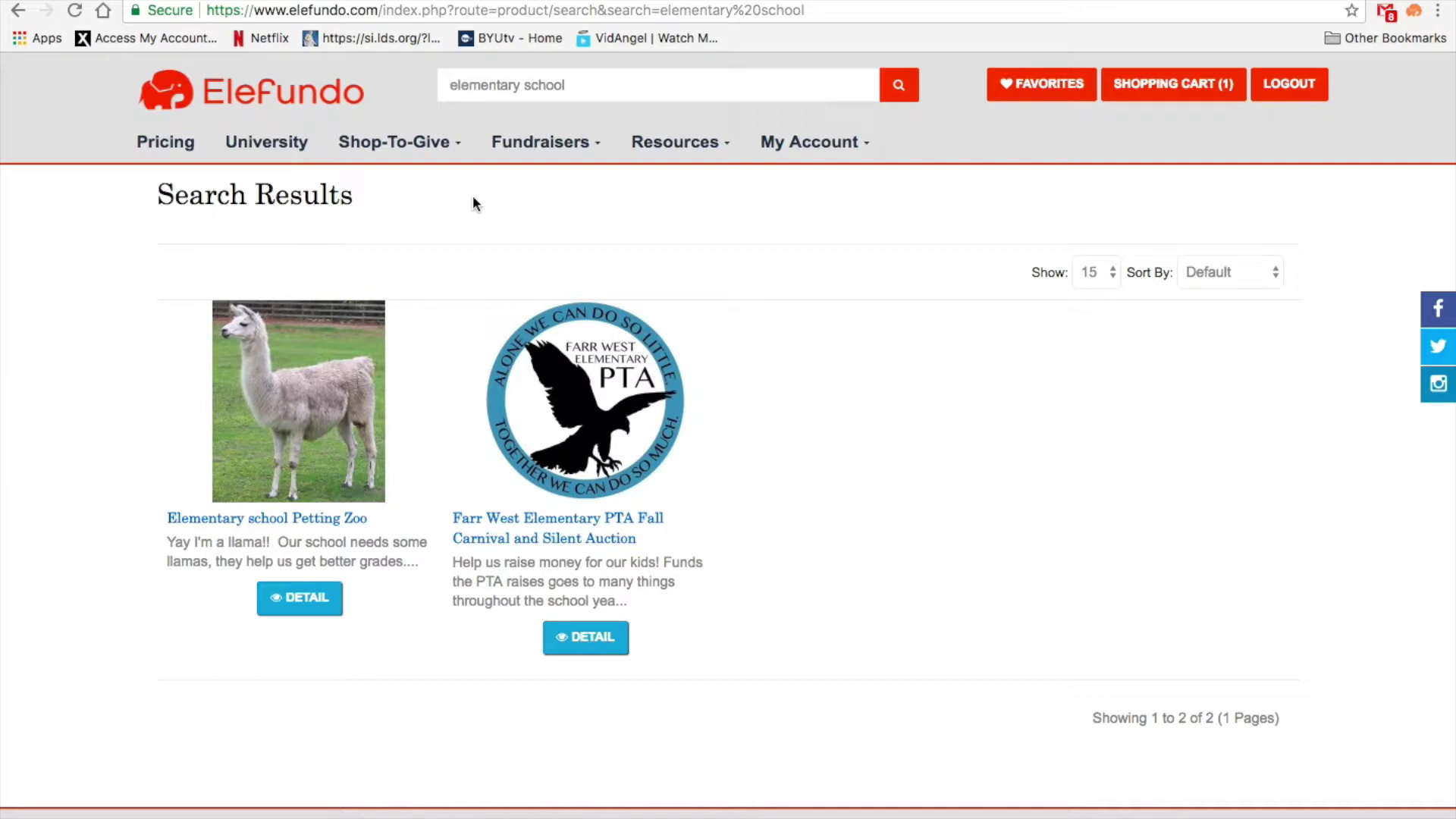
pyautogui.click(352, 341)
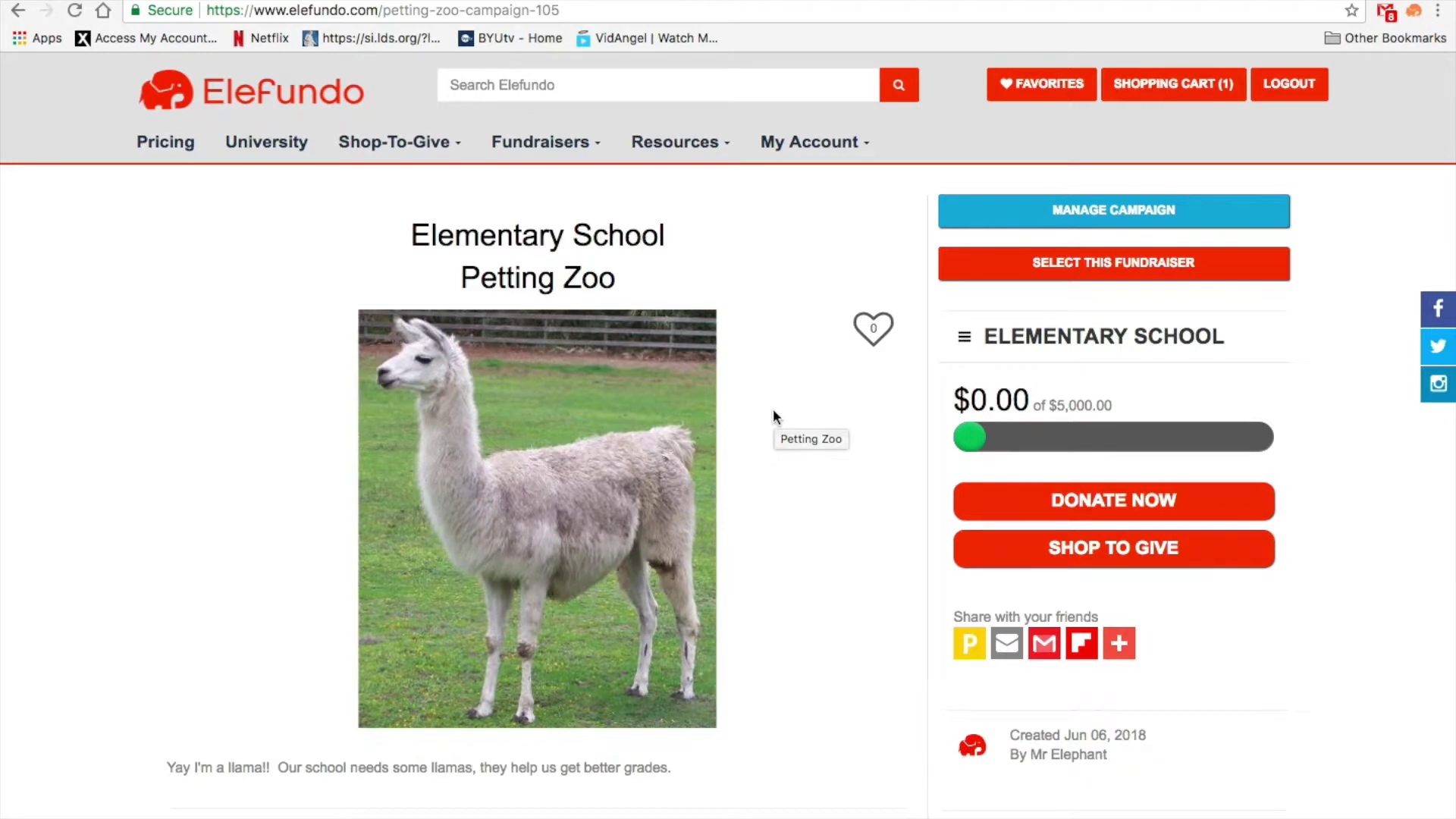
# - Open the new product form from the fundraiser page's Auctions & Local Deals section
pyautogui.scroll(-6, 773, 414)
pyautogui.scroll(-3, 772, 409)
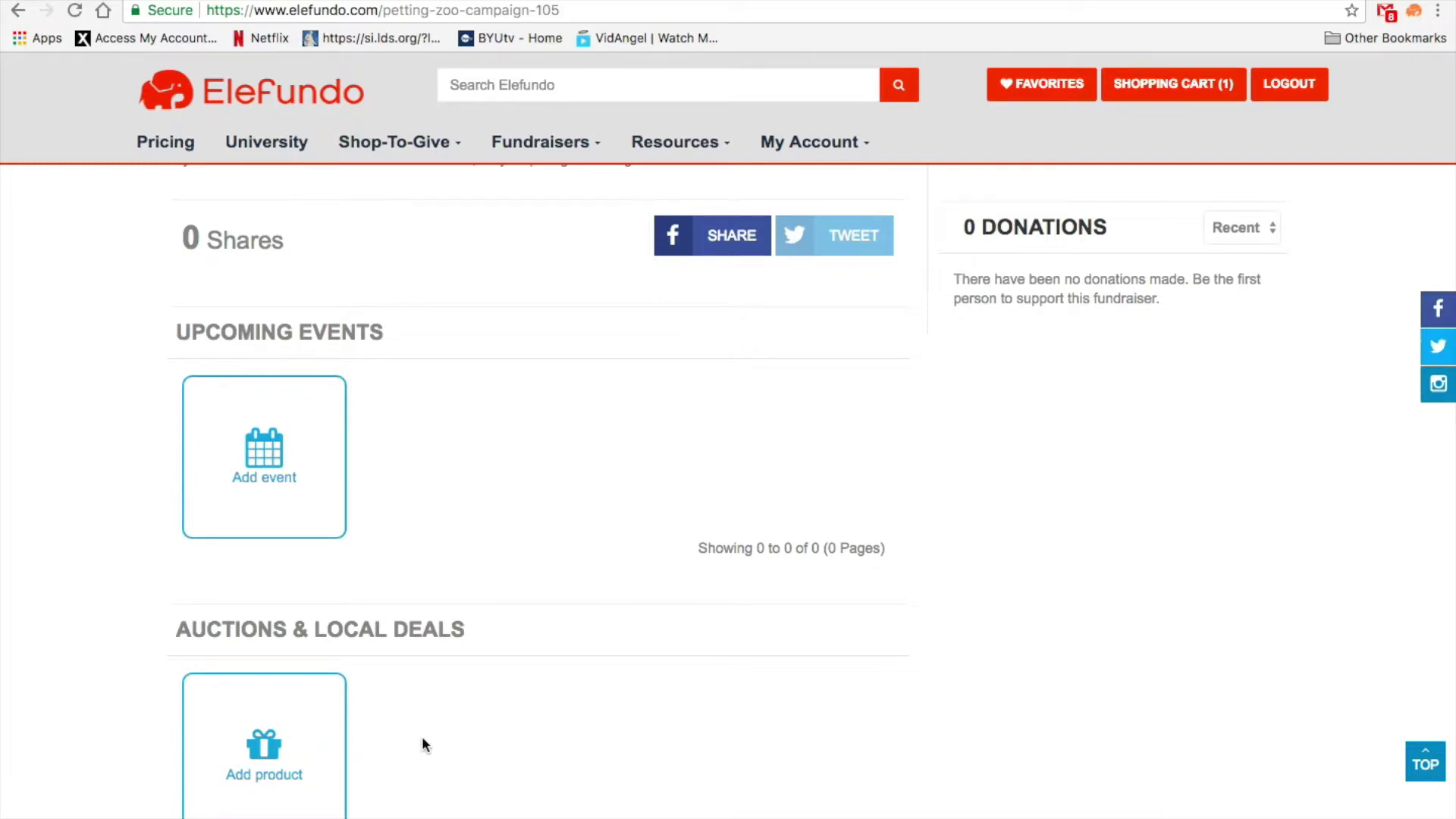
pyautogui.click(295, 731)
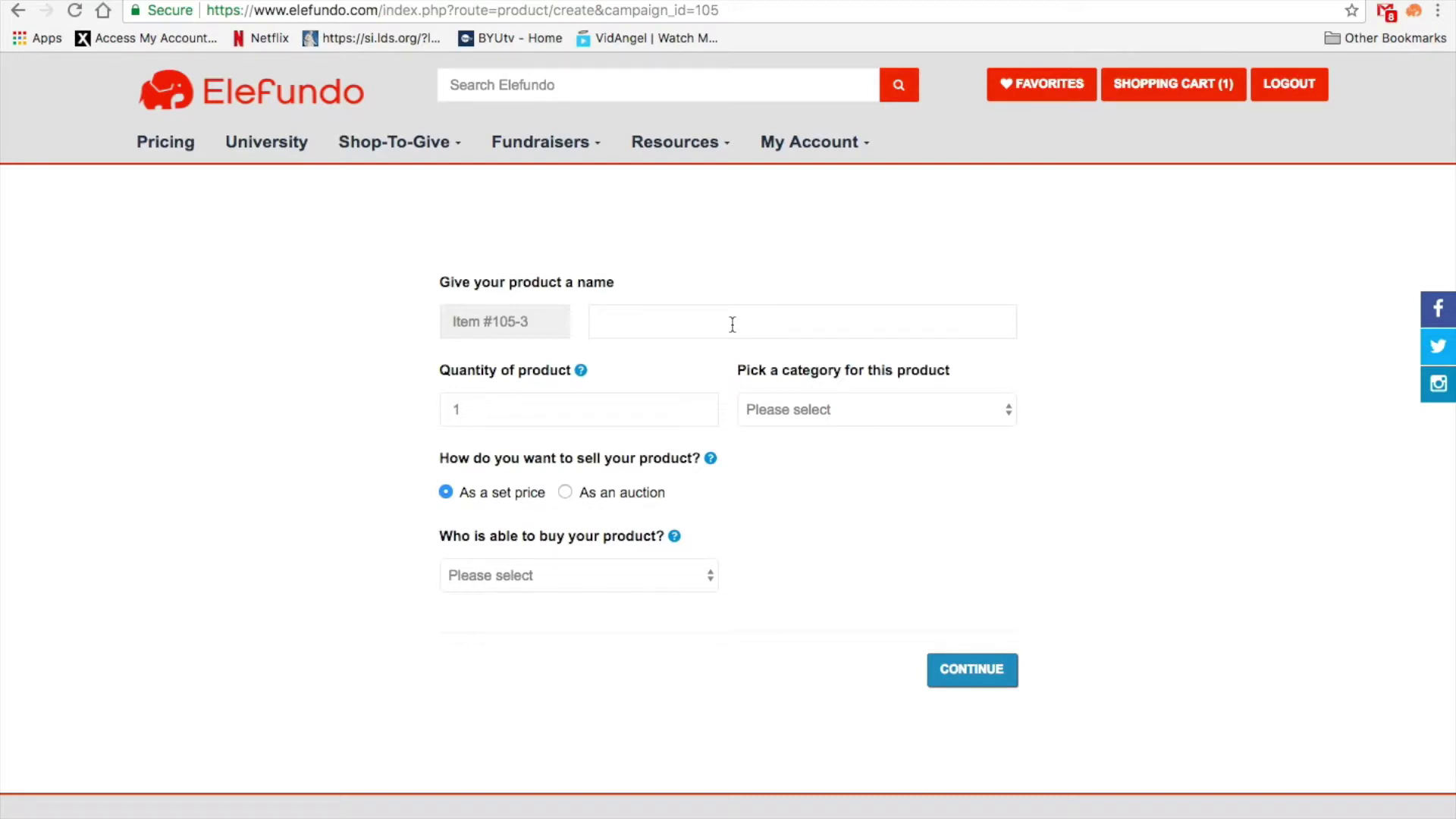
# - Open the Petting Zoo campaign's details from the account's own fundraisers and view its campaign page
pyautogui.click(808, 148)
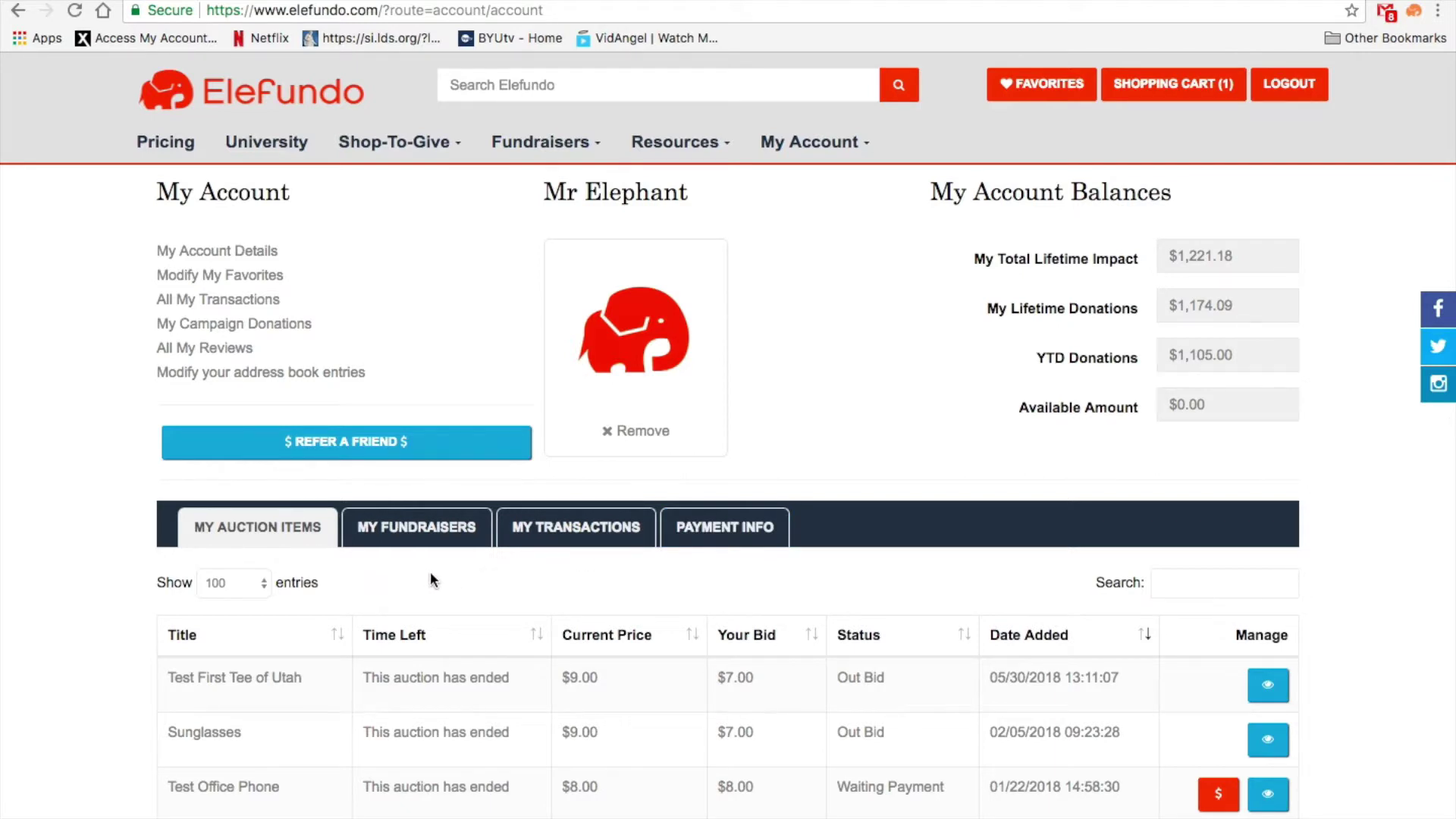
pyautogui.click(429, 532)
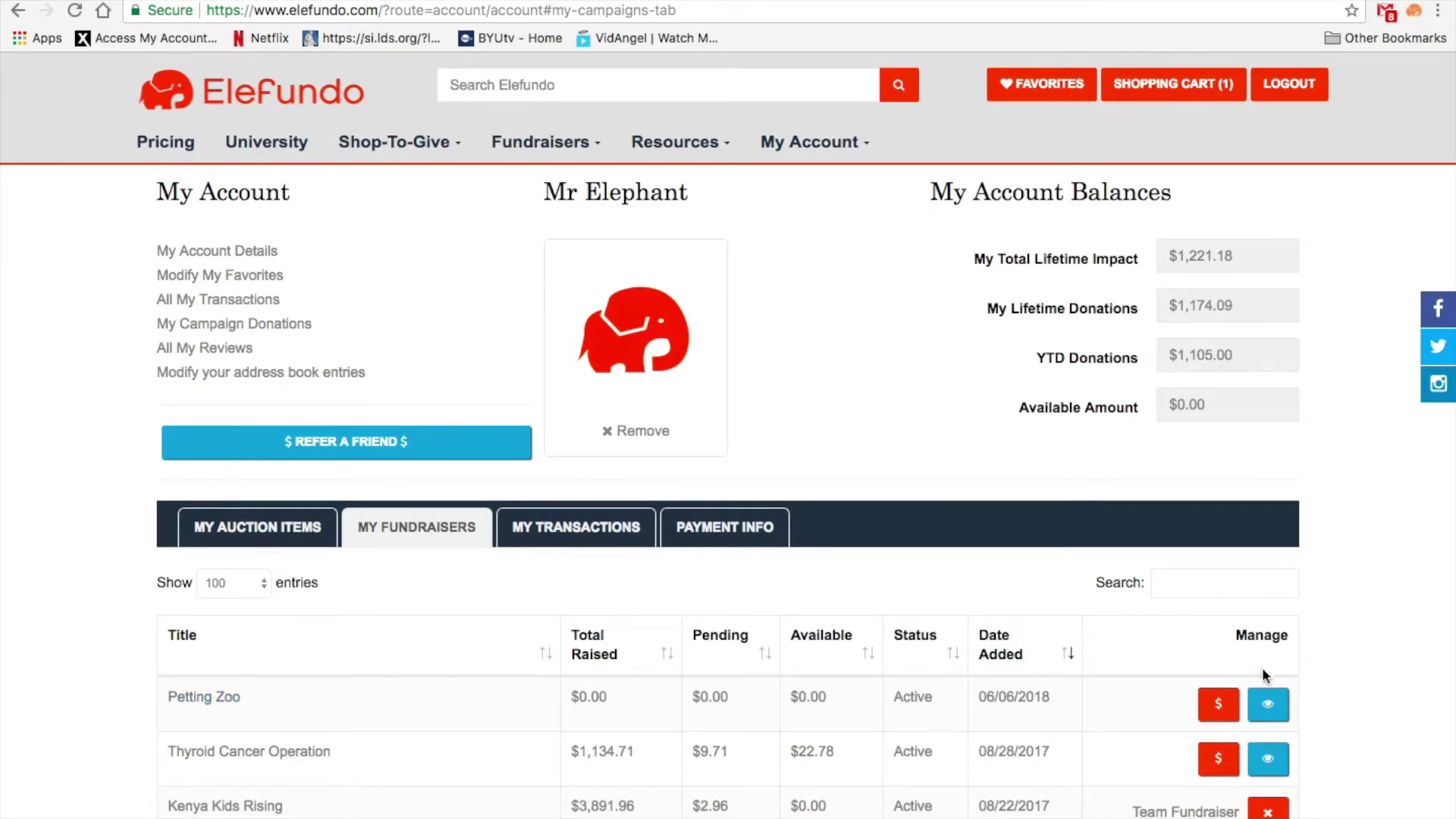
pyautogui.click(1268, 707)
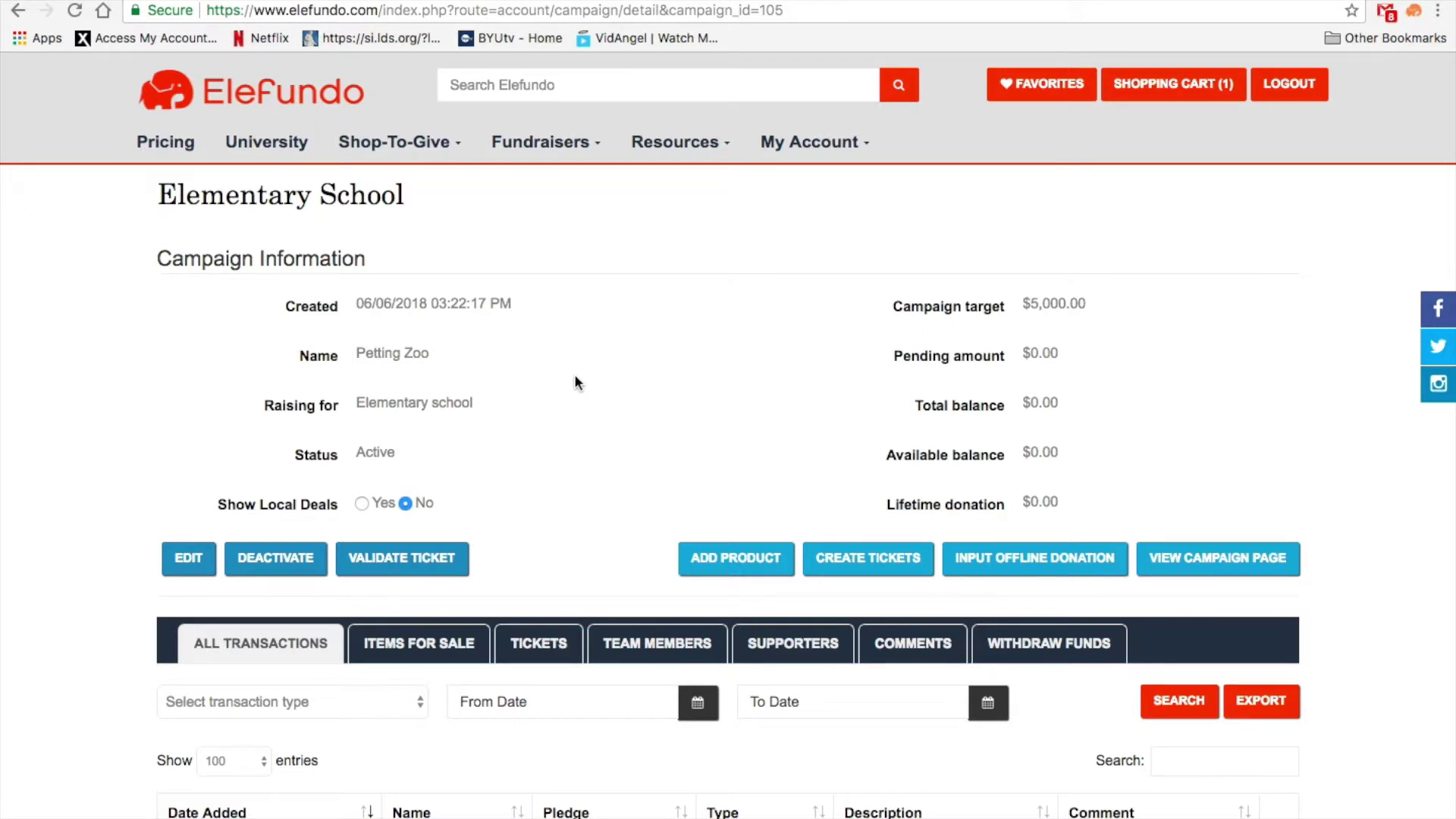
pyautogui.scroll(-2, 575, 374)
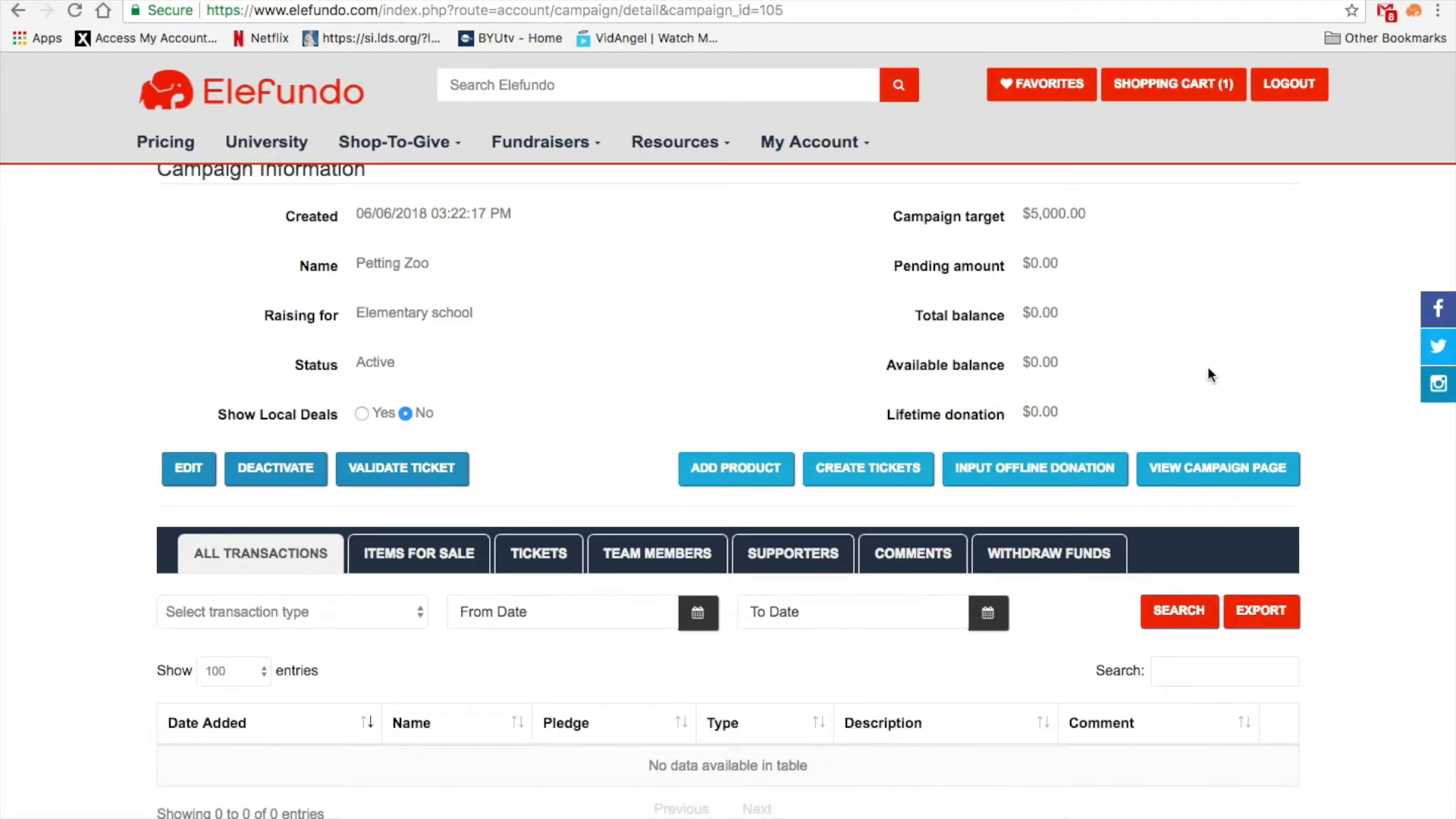
pyautogui.click(1188, 472)
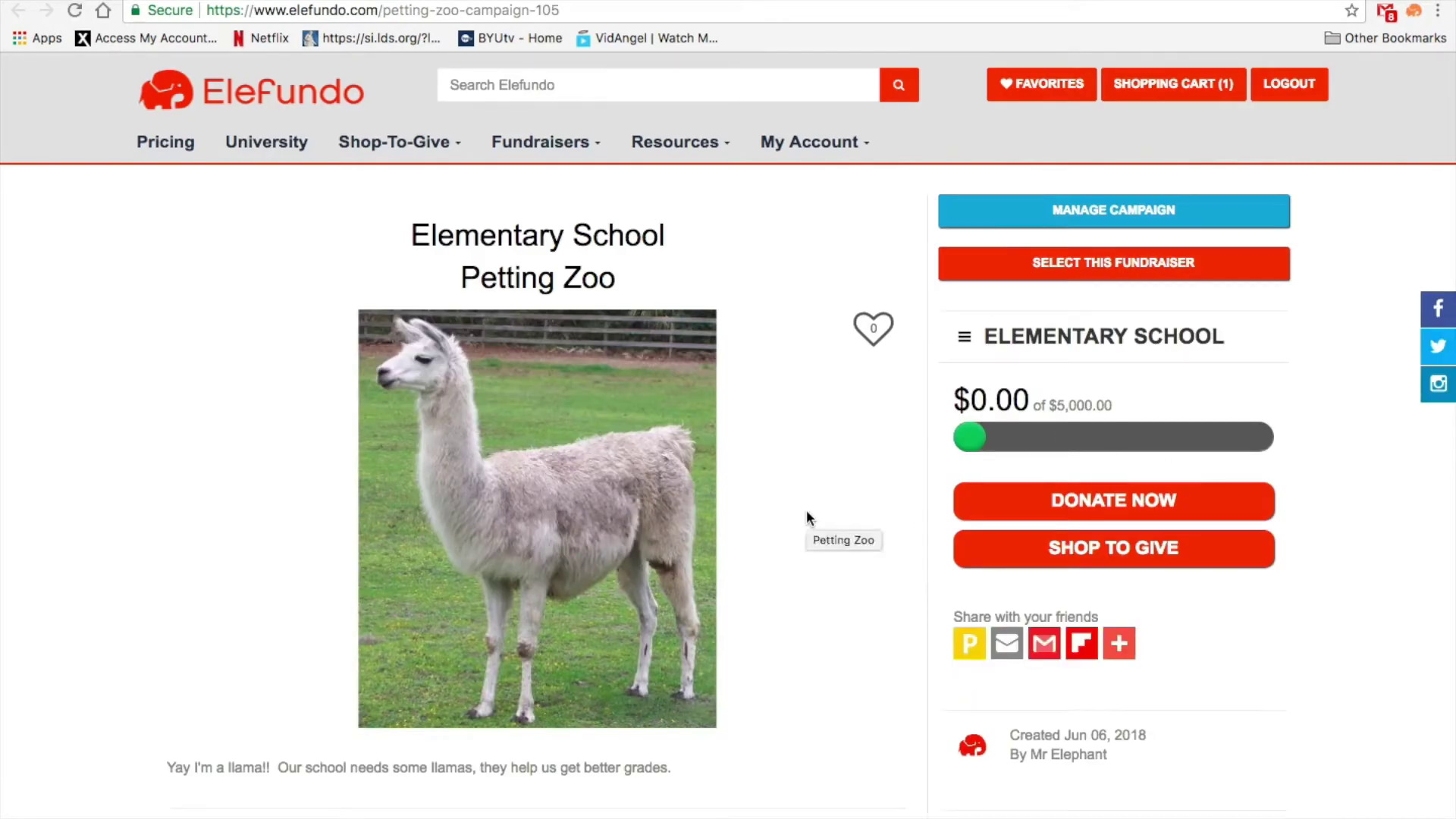
# - Start adding a product under Auctions & Local Deals on the Petting Zoo campaign page
pyautogui.scroll(-6, 807, 512)
pyautogui.scroll(-3, 807, 518)
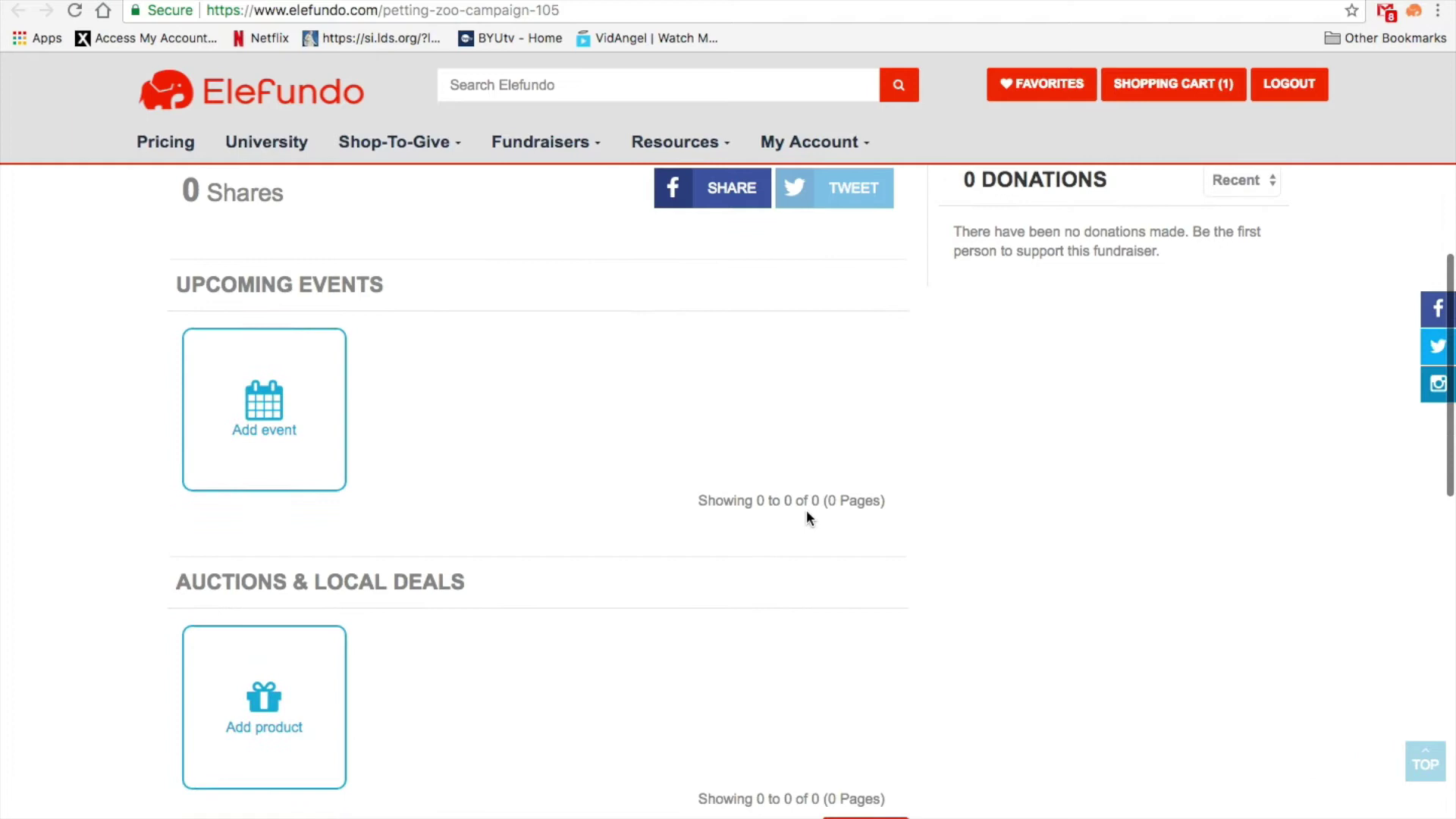
pyautogui.click(276, 656)
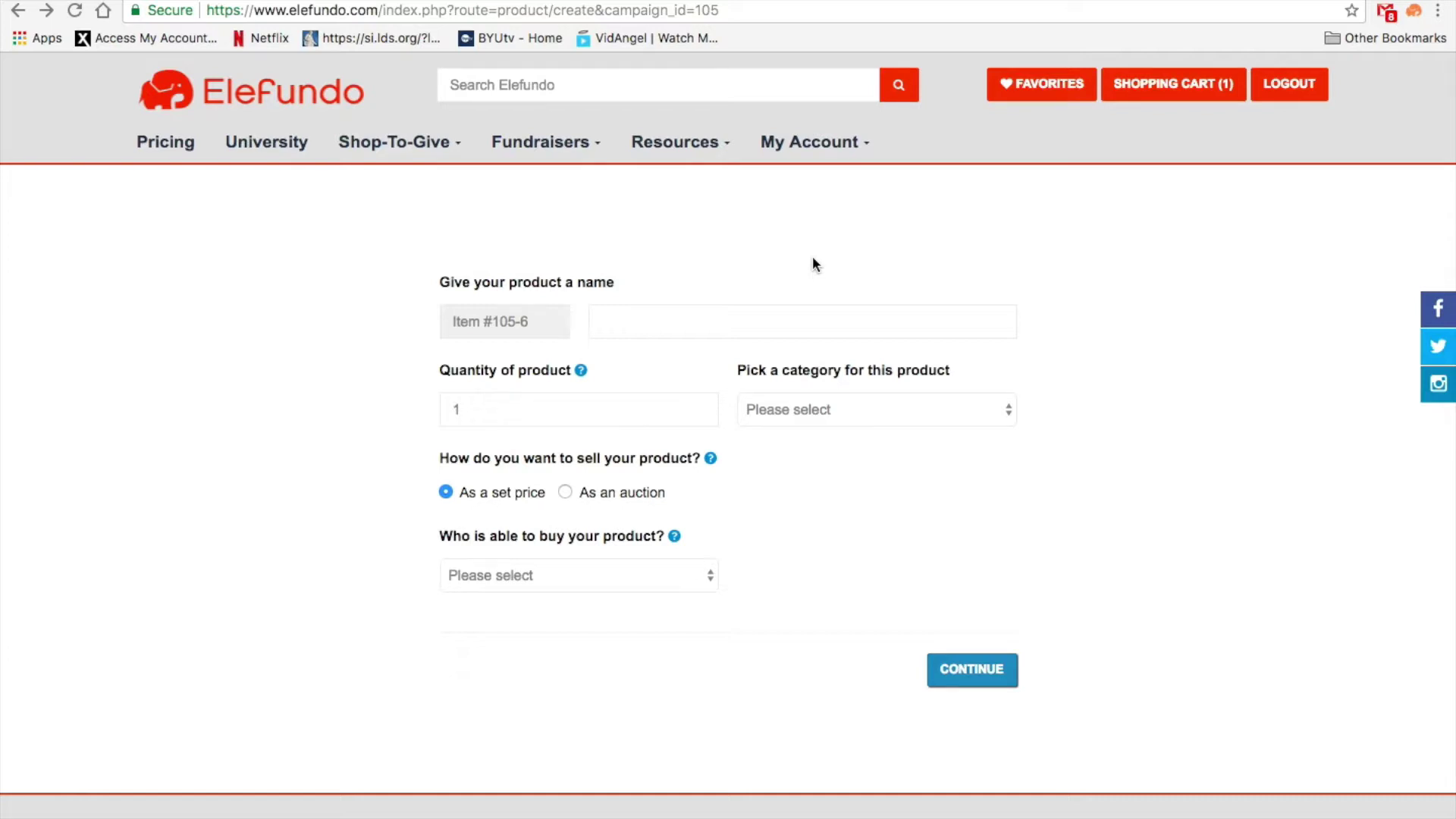
# - Return to the Petting Zoo campaign's details through the account's fundraisers and start a new product there
pyautogui.click(809, 150)
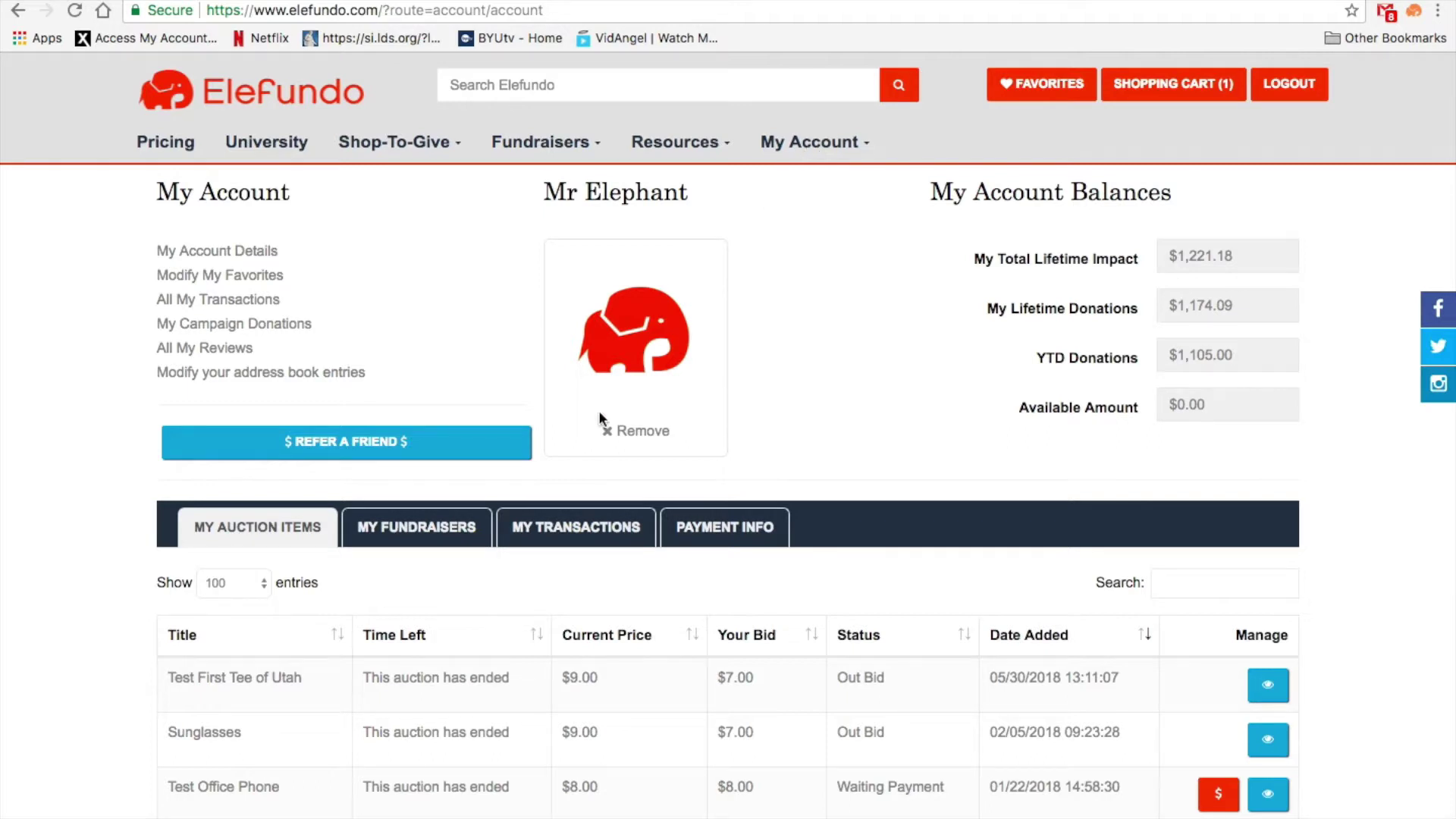
pyautogui.click(455, 527)
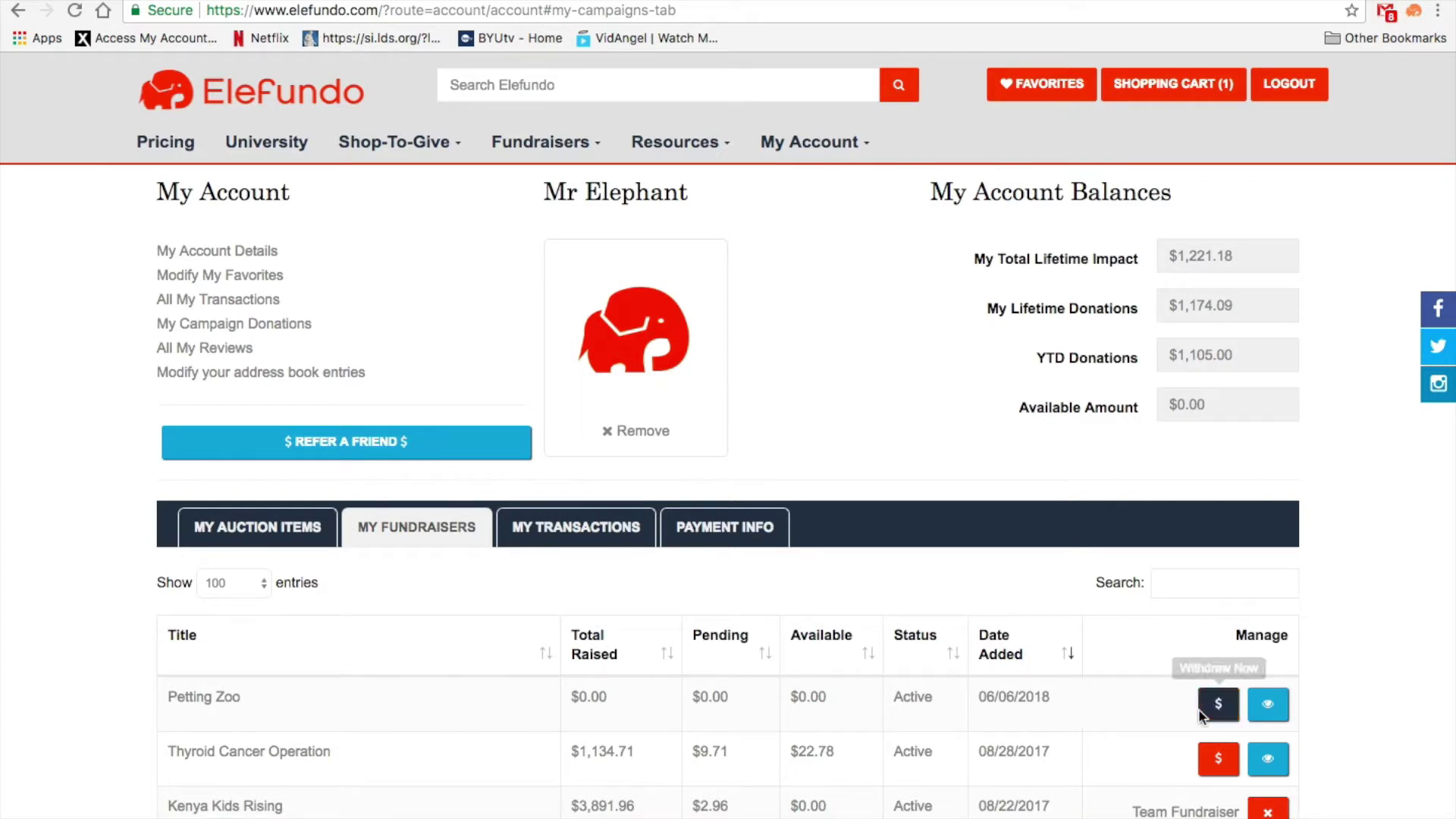
pyautogui.click(1272, 716)
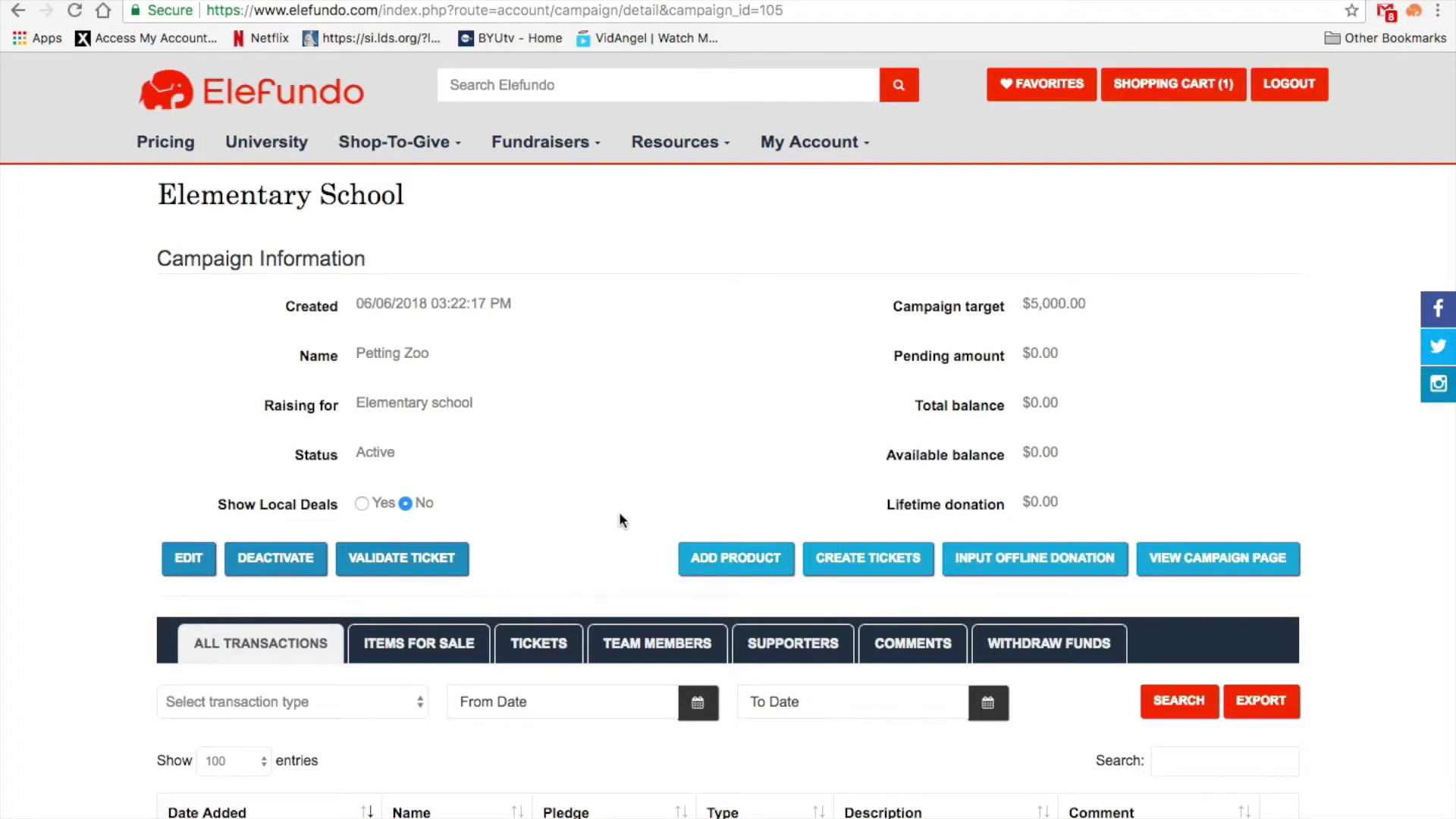
pyautogui.click(724, 559)
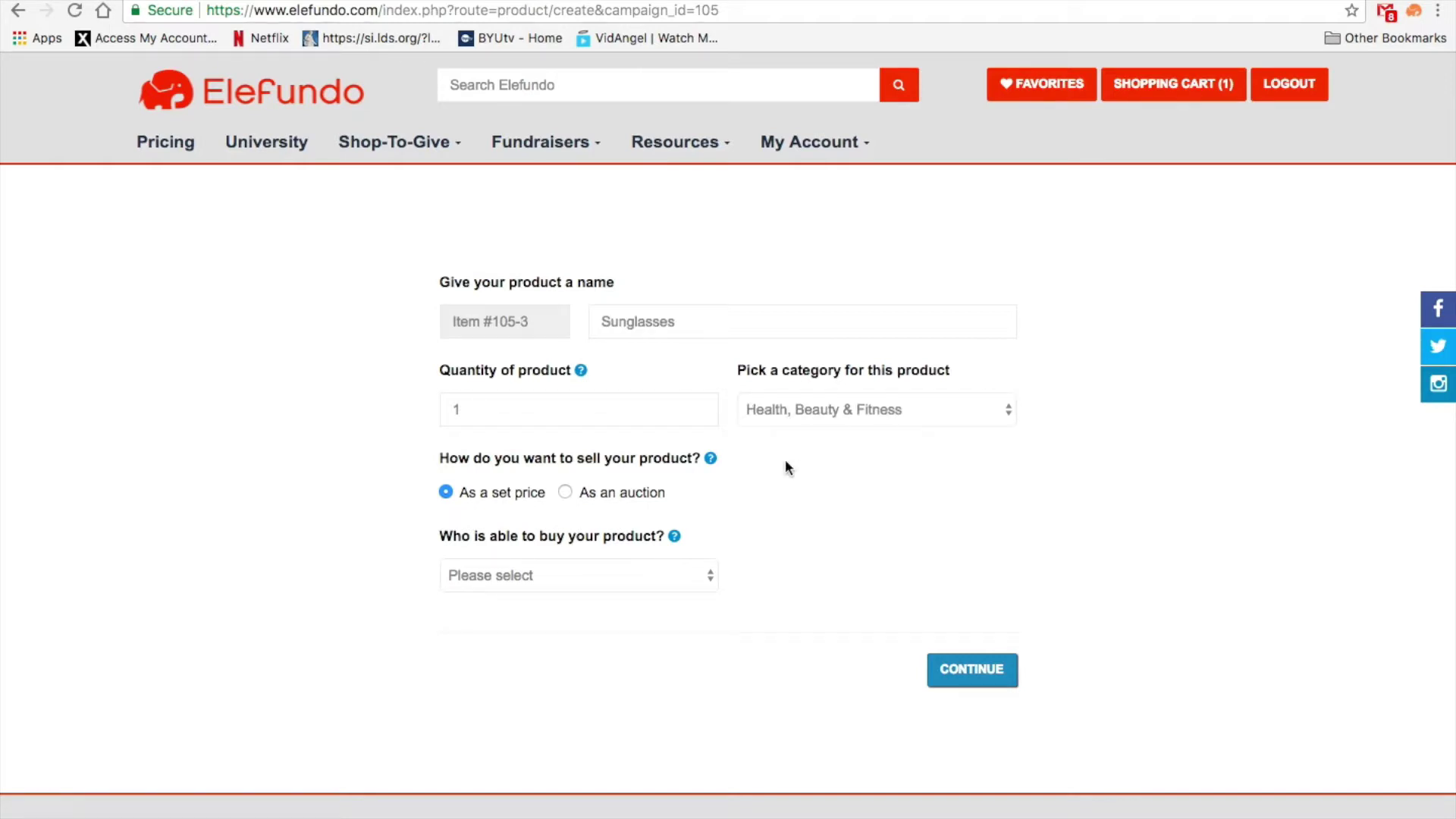
# - Set up the product as Sunglasses in Health, Beauty & Fitness, sold as an auction, and choose who can buy it
pyautogui.click(565, 492)
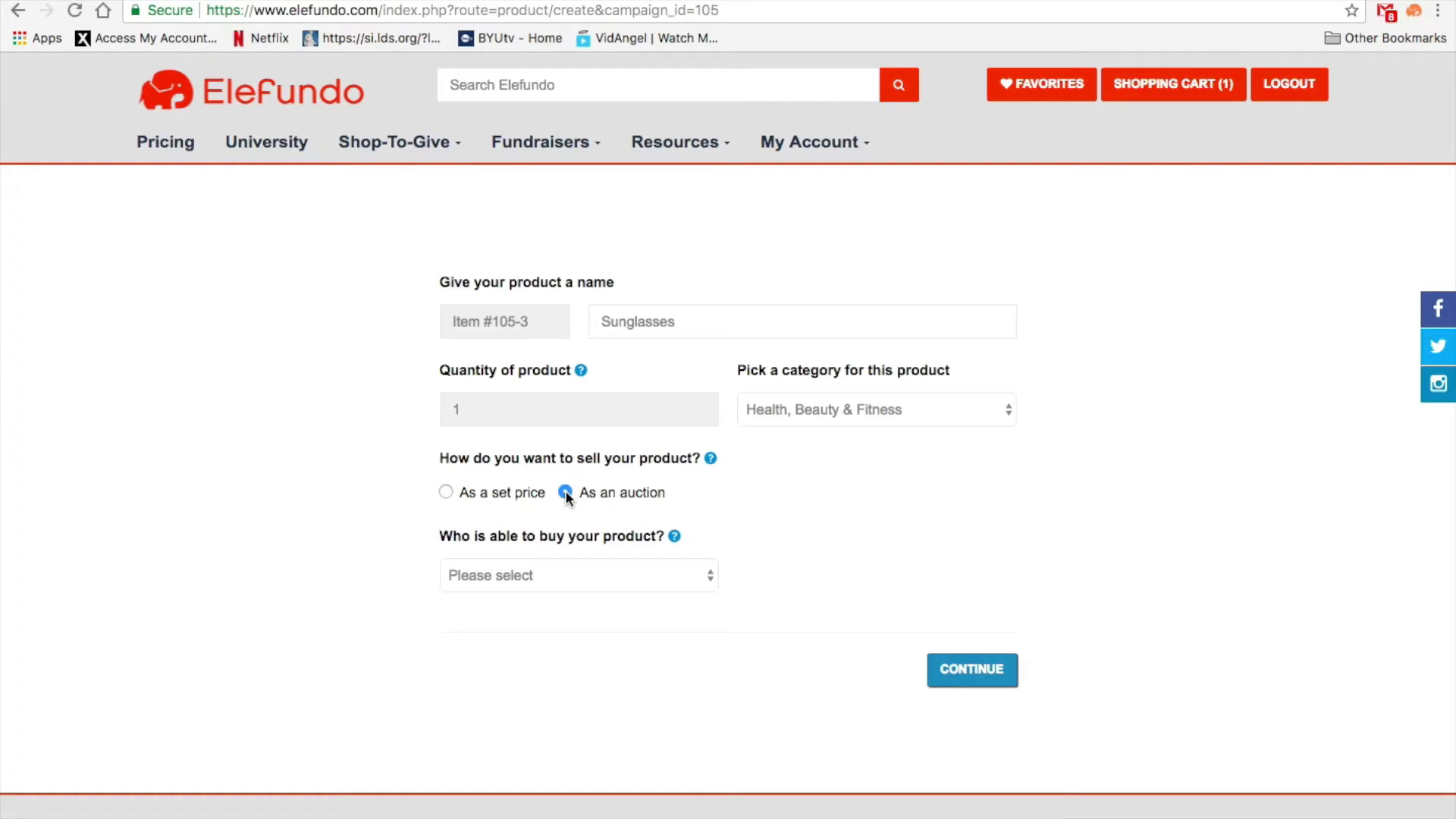
pyautogui.click(699, 587)
pyautogui.click(686, 595)
pyautogui.click(974, 681)
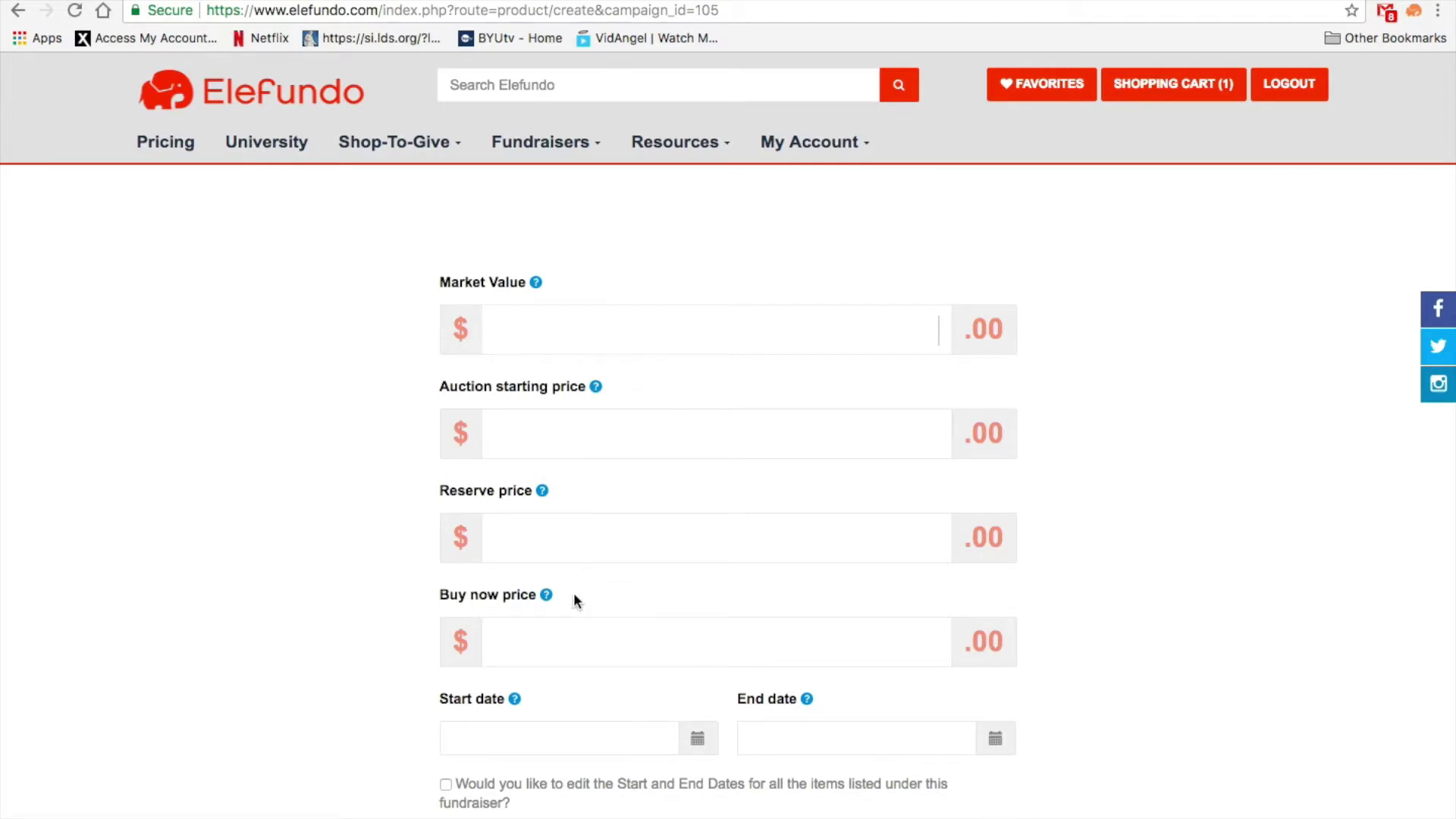
# - Set the market value to $50, the auction starting price to $30 and the buy now price to $500
pyautogui.scroll(-2, 573, 593)
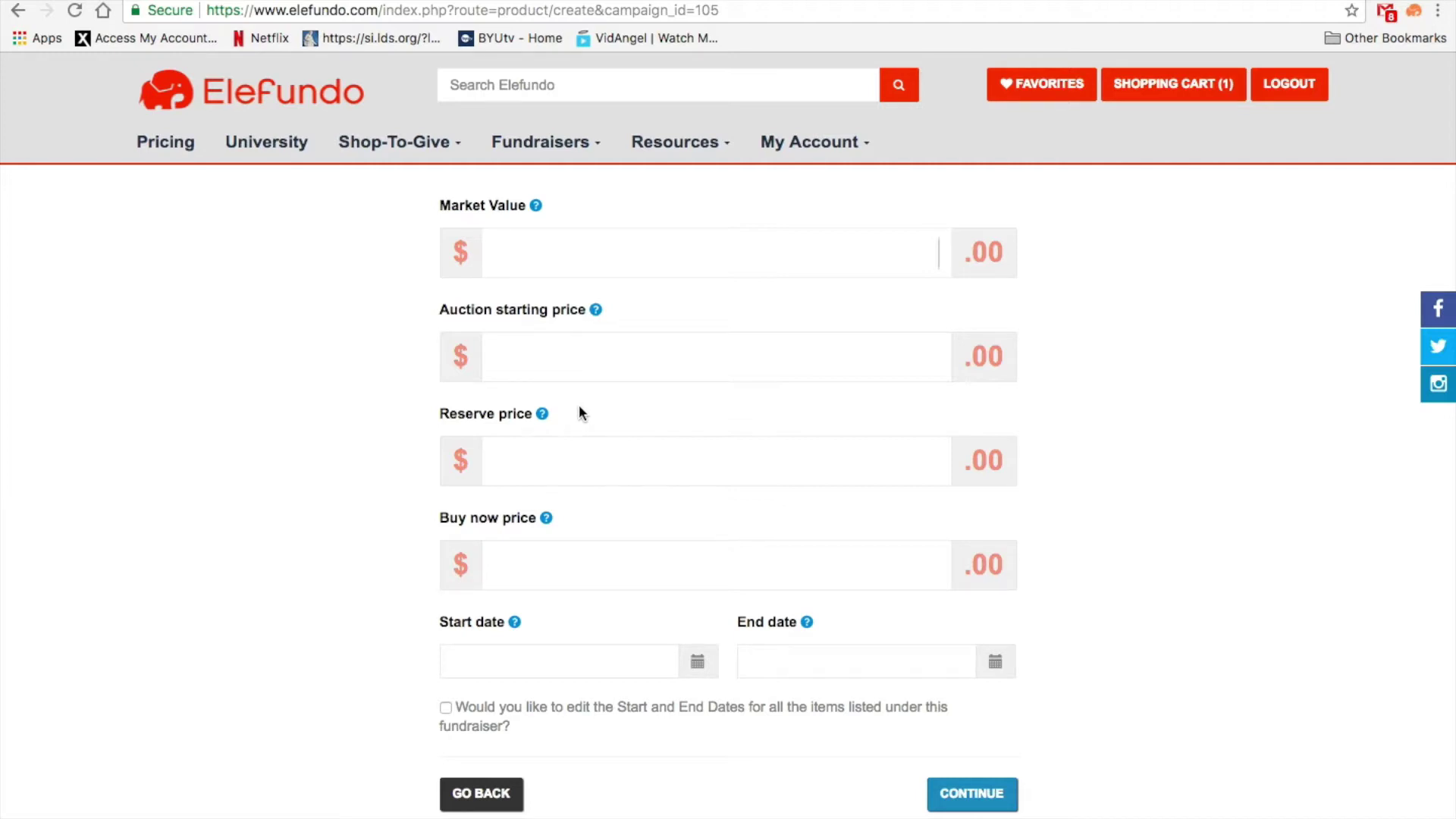
pyautogui.scroll(1, 580, 404)
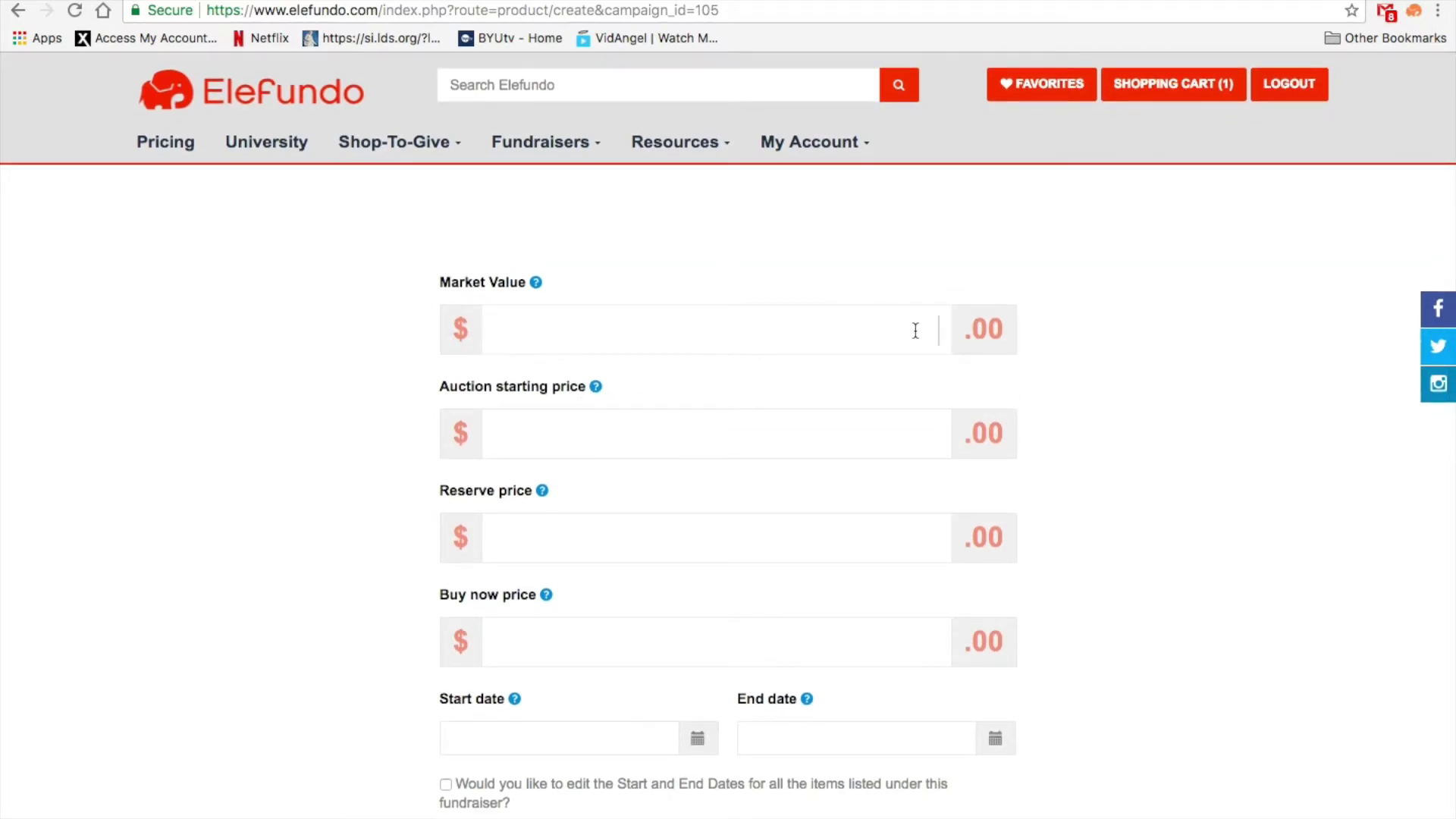
pyautogui.write('50')
pyautogui.click(922, 430)
pyautogui.write('30')
pyautogui.click(919, 642)
pyautogui.write('500')
# - Schedule the auction from 06/20/2018 04:15 PM to 04:20 PM and opt to edit the dates for all the fundraiser's items
pyautogui.scroll(-2, 1083, 623)
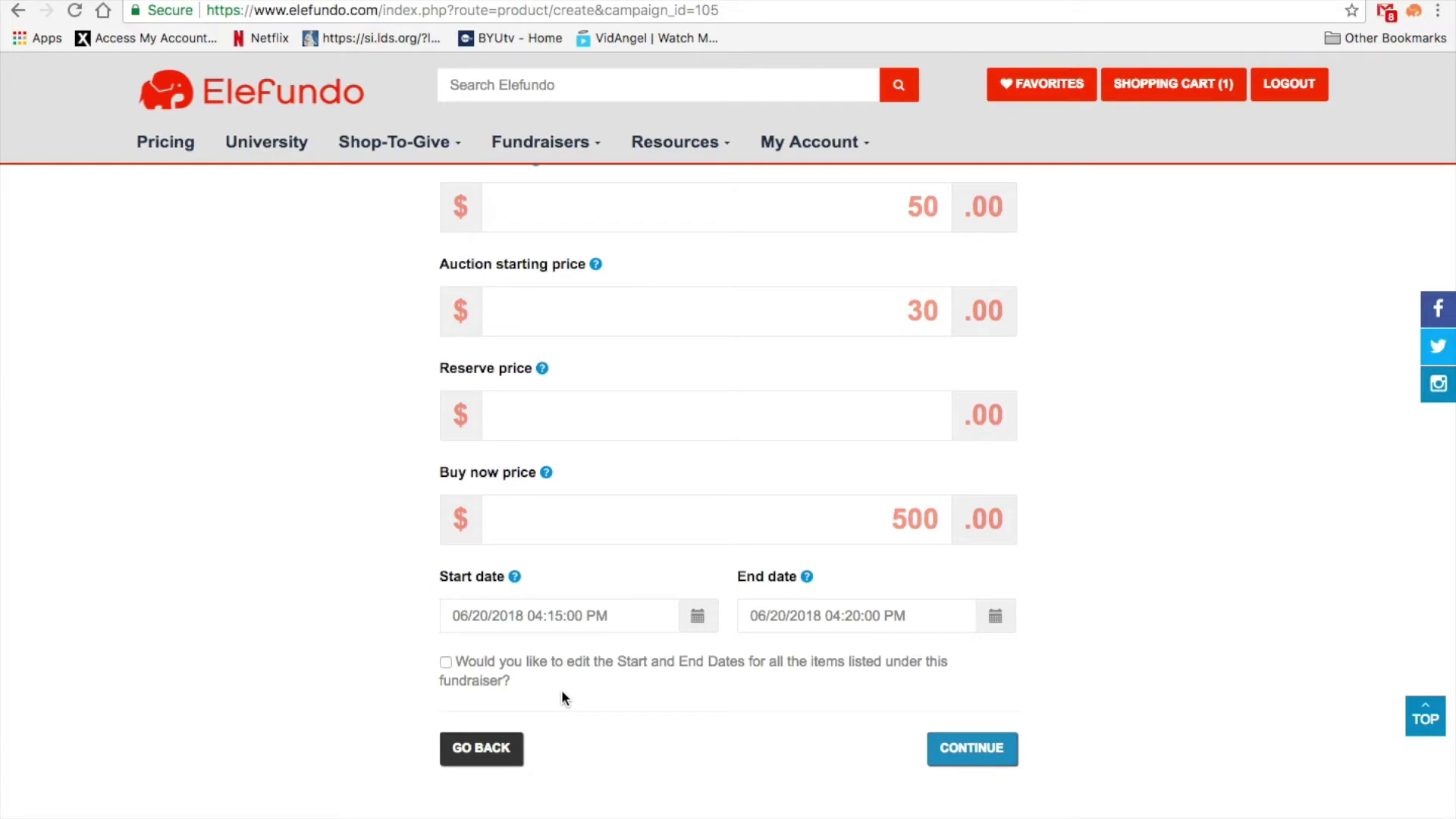
pyautogui.click(445, 662)
pyautogui.click(976, 751)
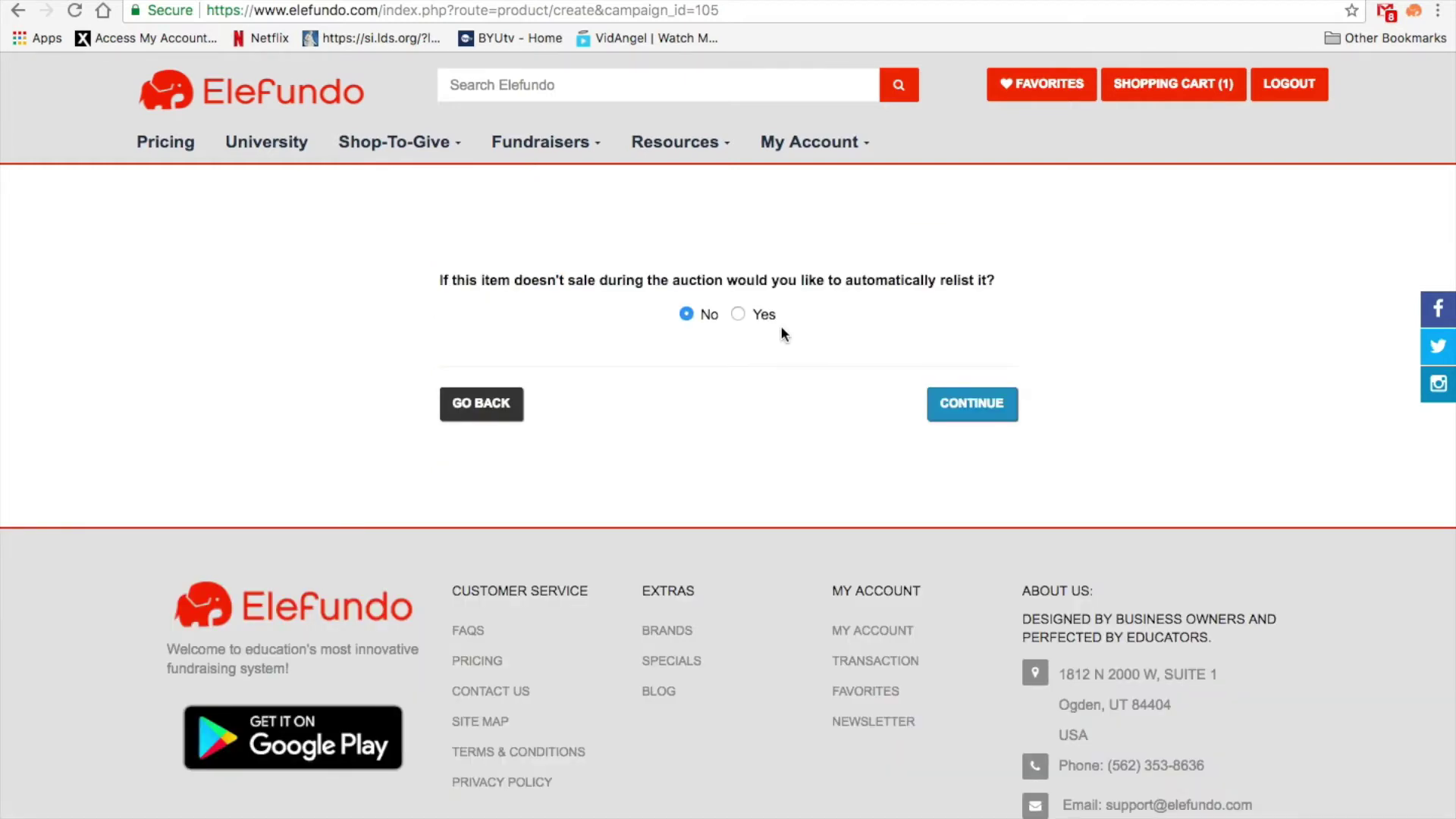
# - Enable automatic relisting with a 30% discount and a 20-minute extension, applying both the discount and the settings to all relisted products
pyautogui.click(761, 314)
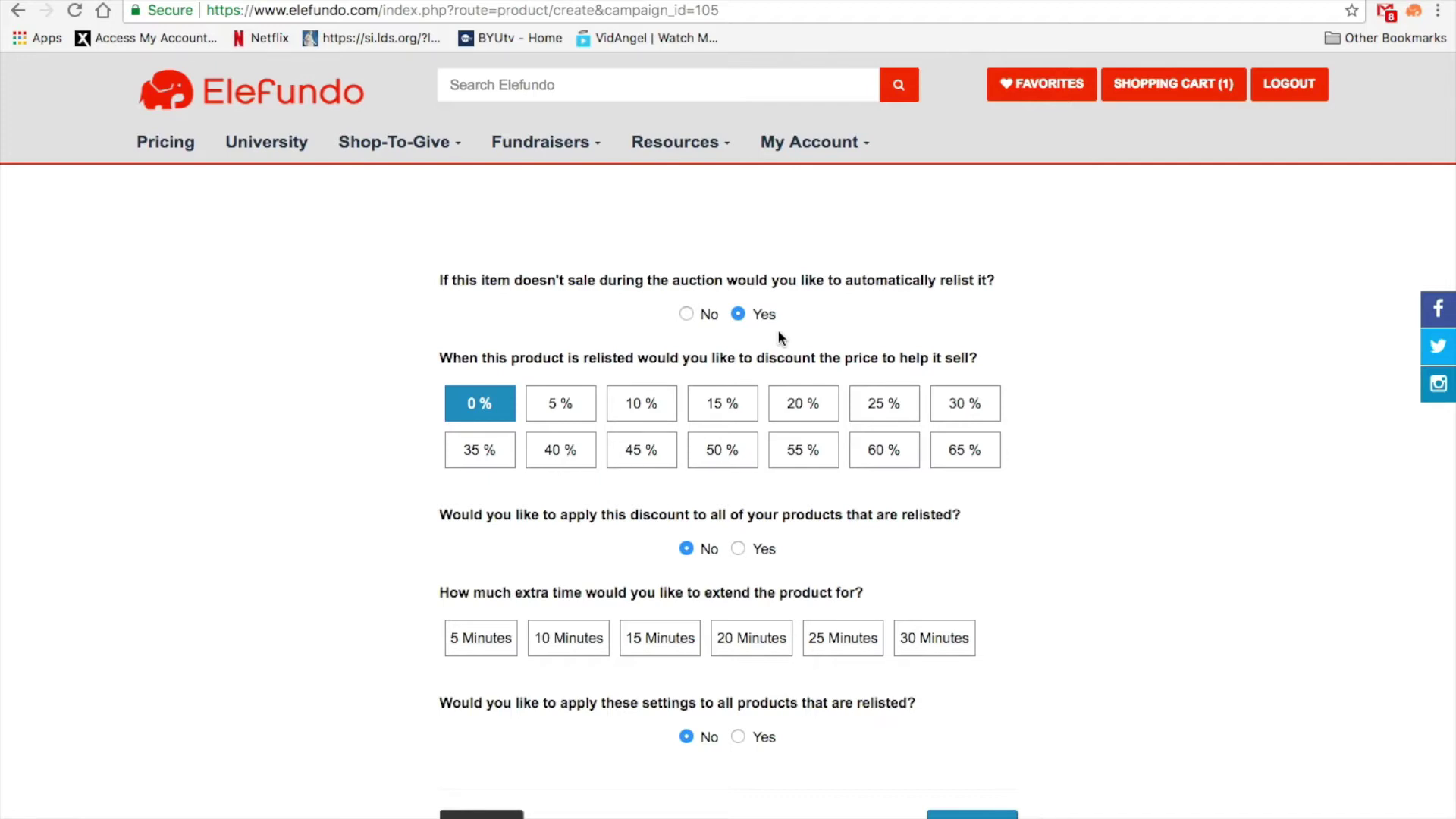
pyautogui.click(964, 403)
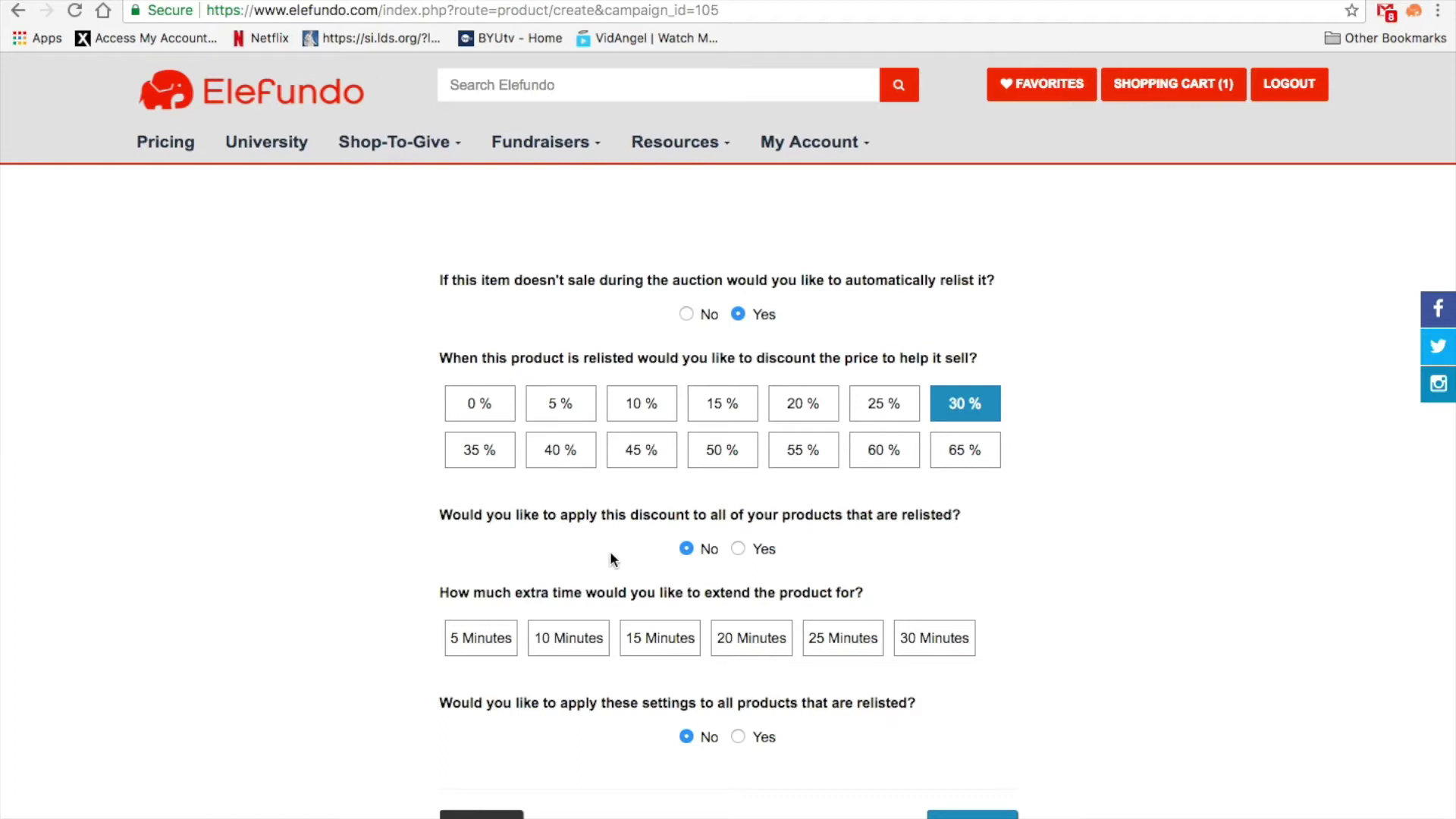
pyautogui.click(735, 549)
pyautogui.click(754, 644)
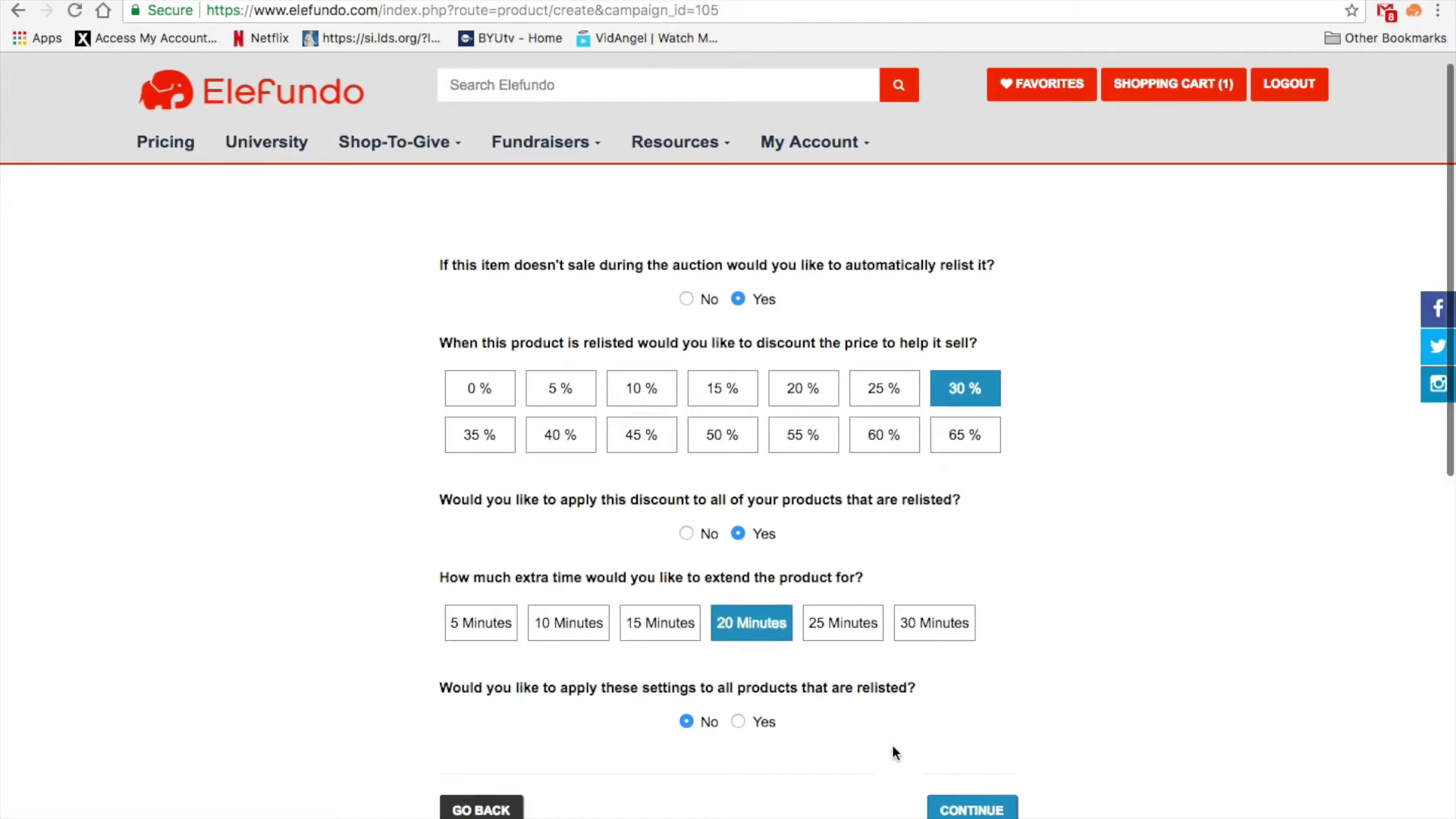
pyautogui.scroll(-3, 892, 744)
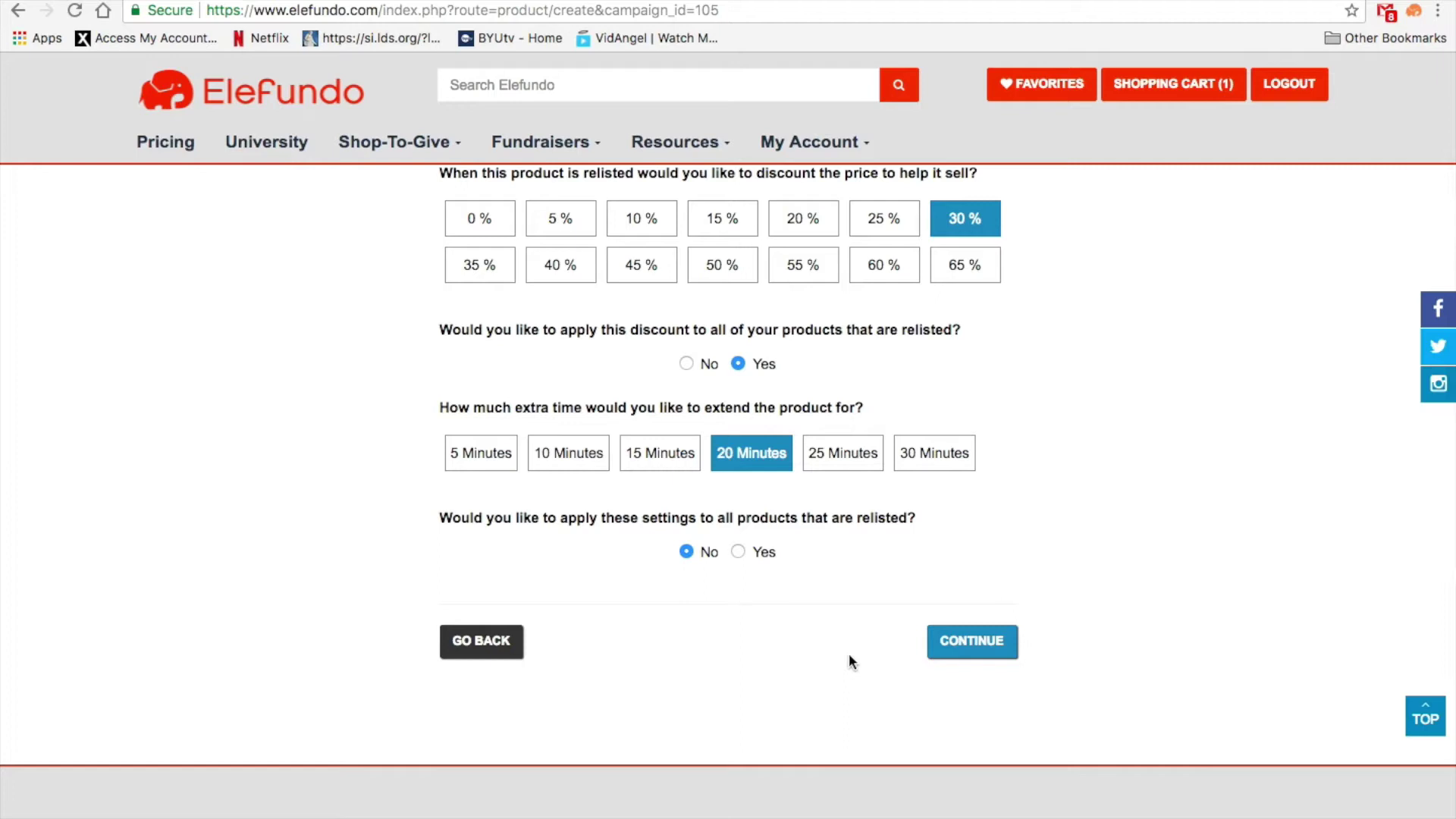
pyautogui.click(741, 553)
pyautogui.click(984, 635)
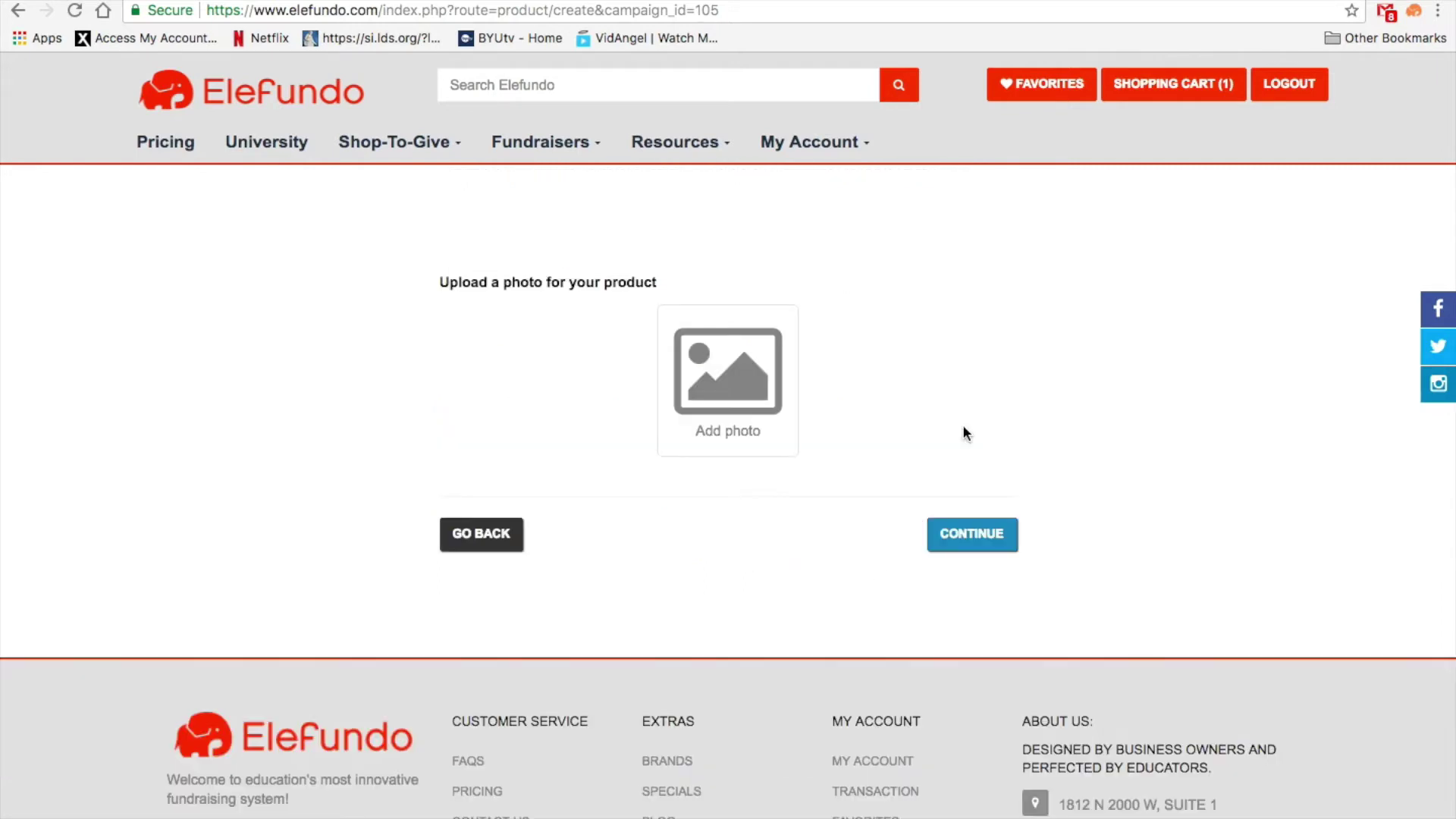
# - Upload the sunglasses picture as the product photo and continue to the description
pyautogui.click(748, 387)
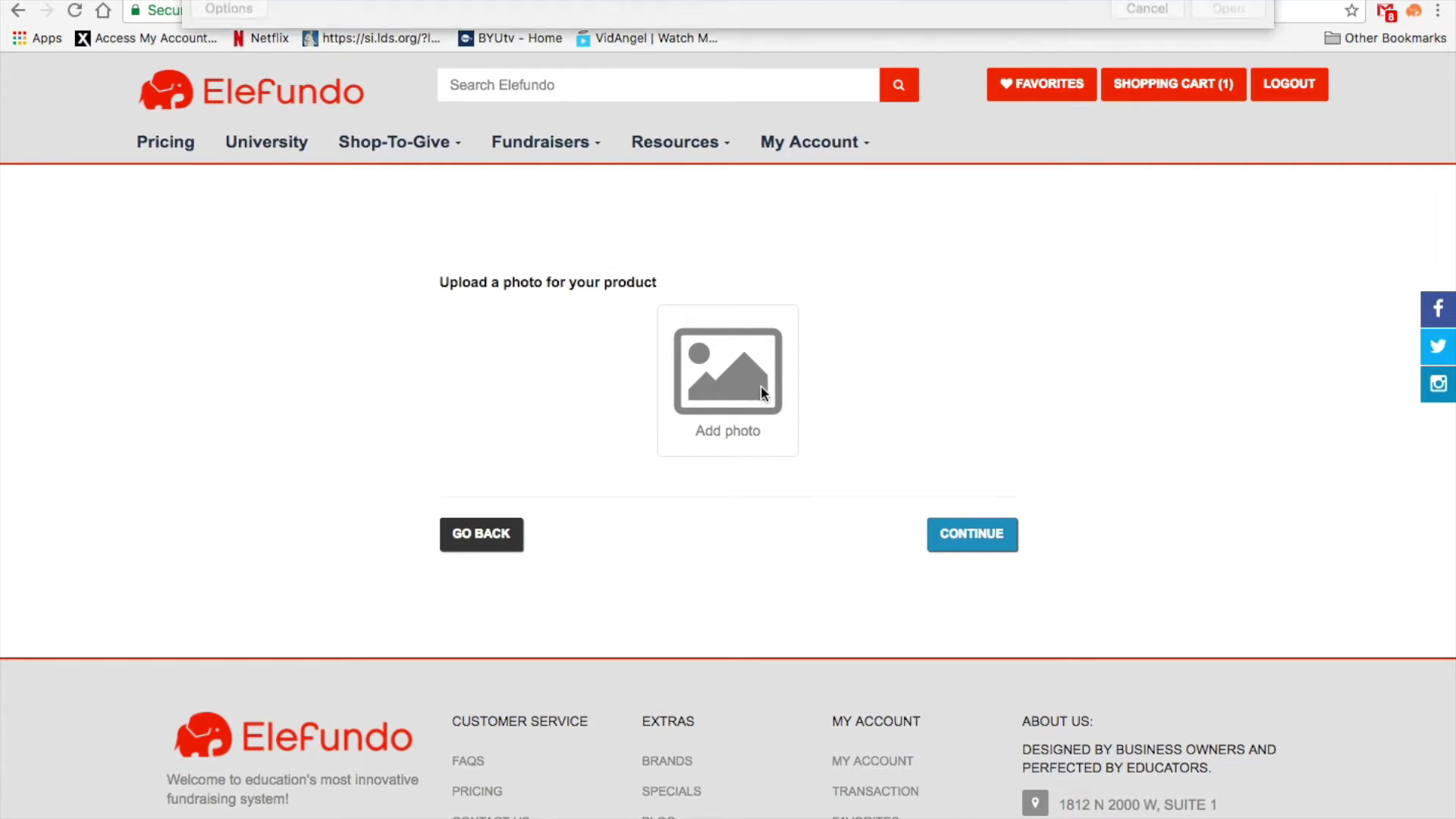
pyautogui.click(752, 388)
pyautogui.click(1223, 588)
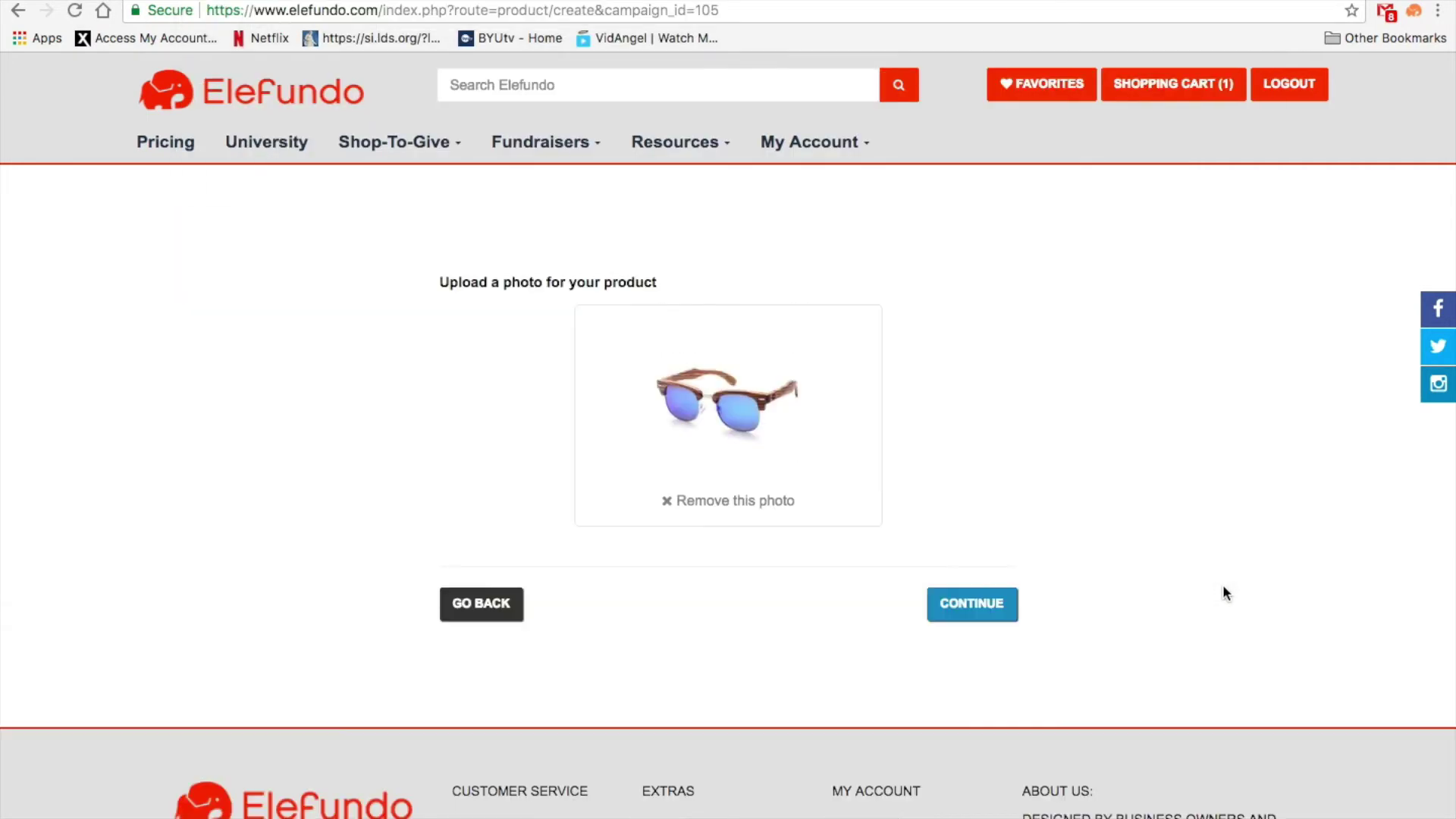
pyautogui.click(989, 608)
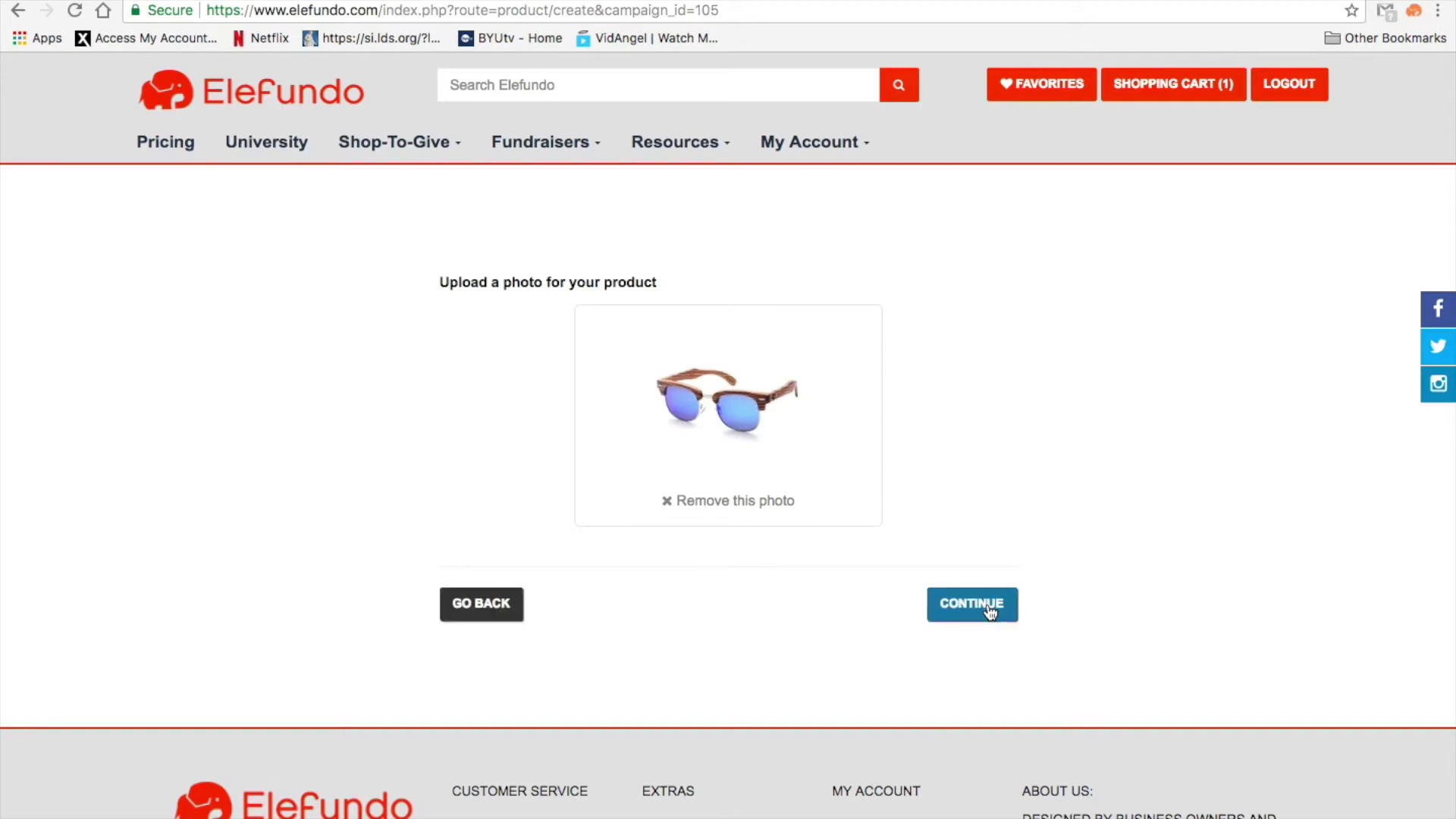
pyautogui.click(989, 611)
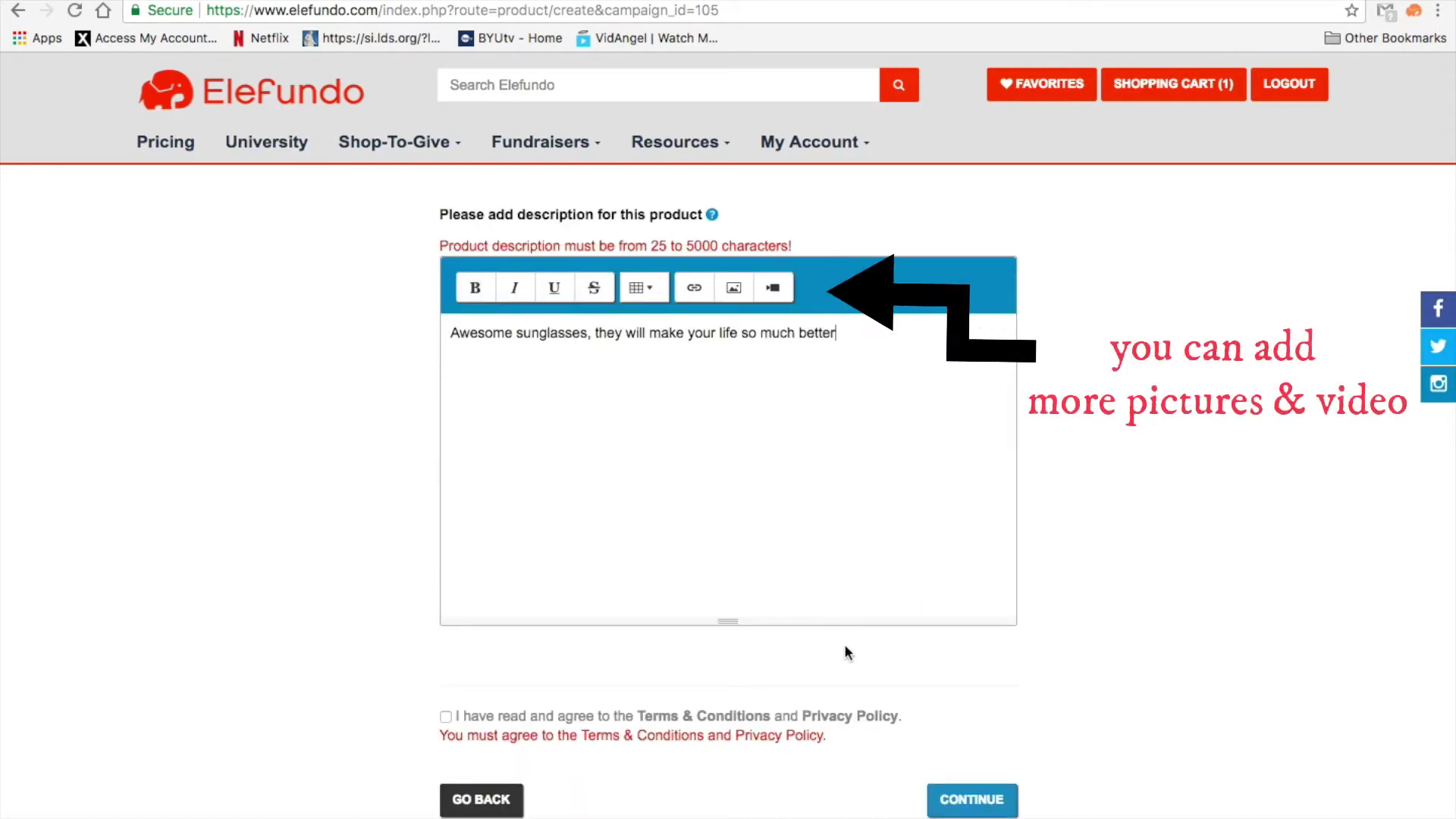
# - Describe the product as "Awesome sunglasses, they will make your life so much better", accept the Terms & Conditions and Privacy Policy, and submit it
pyautogui.click(446, 717)
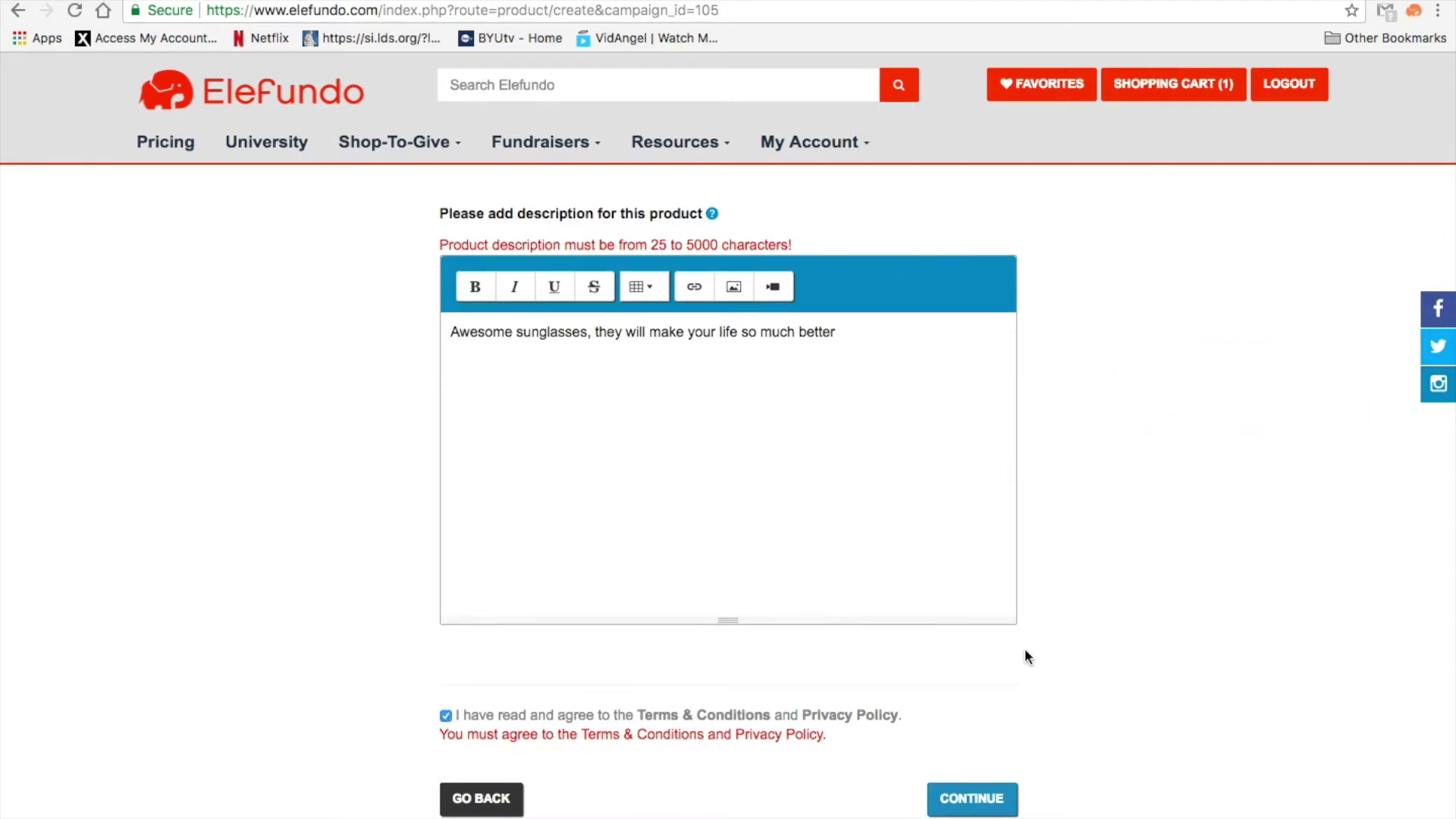
pyautogui.scroll(-1, 1025, 657)
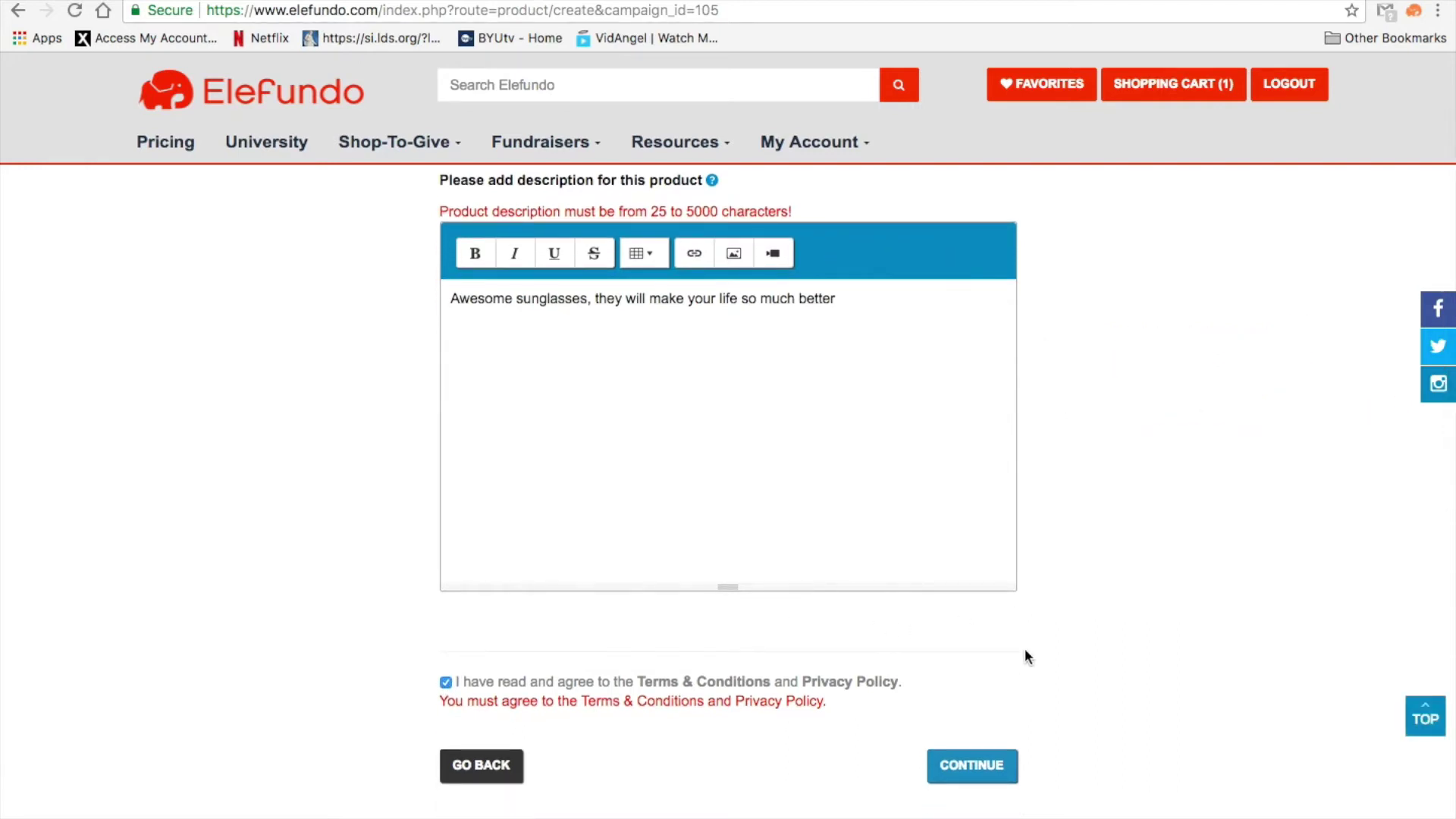
pyautogui.click(986, 769)
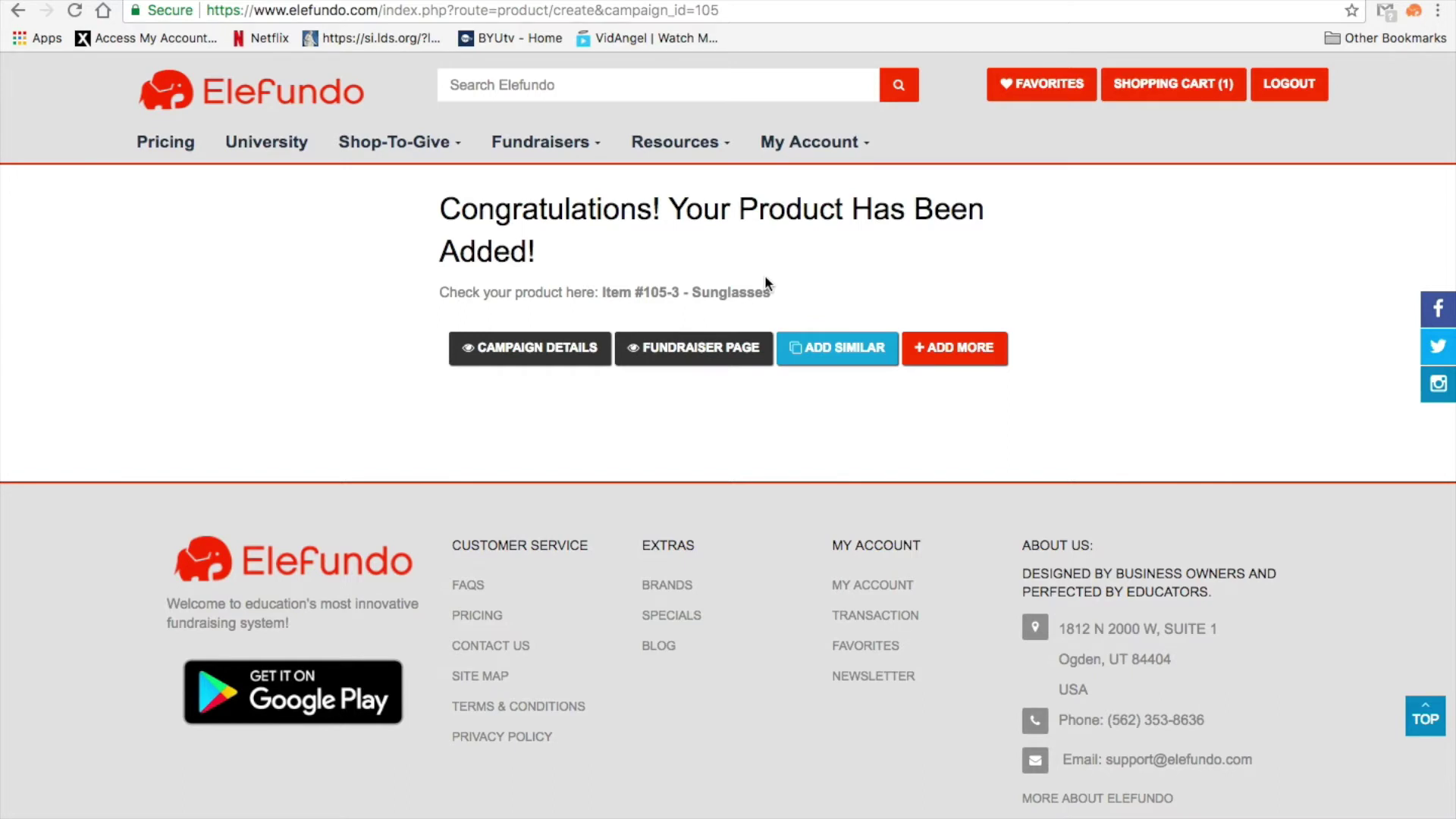
# - View the Sunglasses product page, then open the Petting Zoo fundraiser's items for sale from the account
pyautogui.click(747, 294)
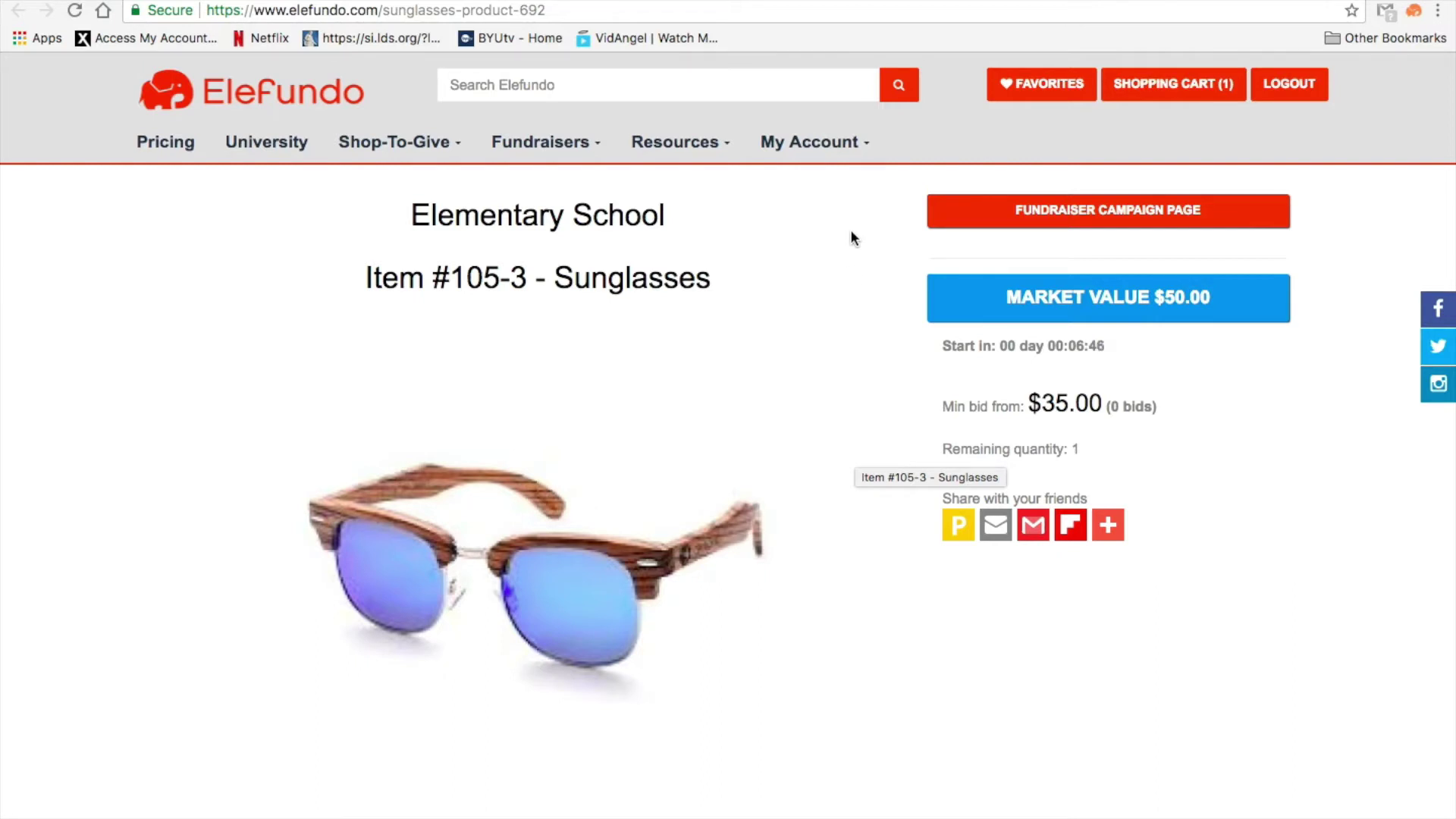
pyautogui.click(819, 148)
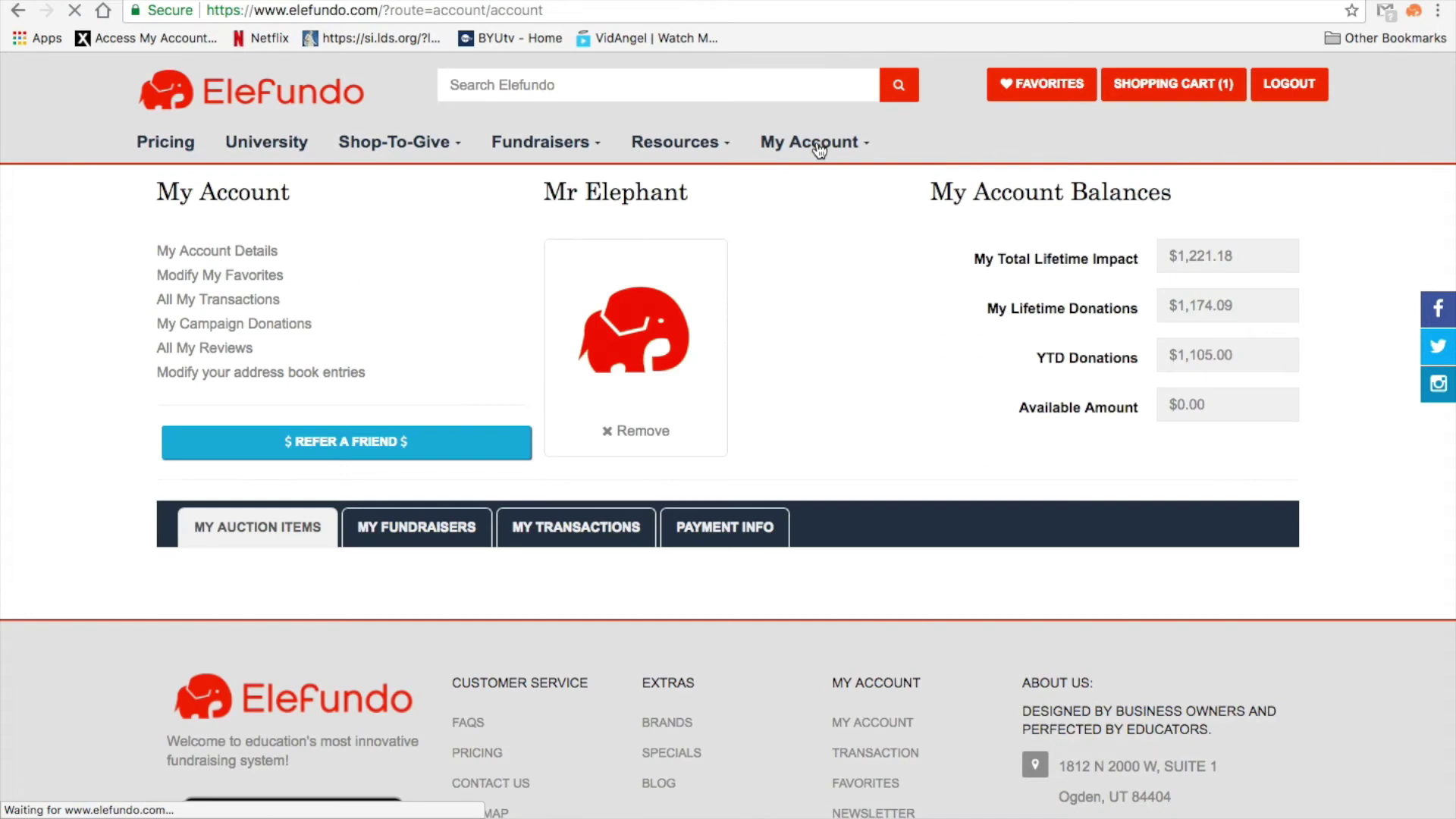
pyautogui.click(416, 530)
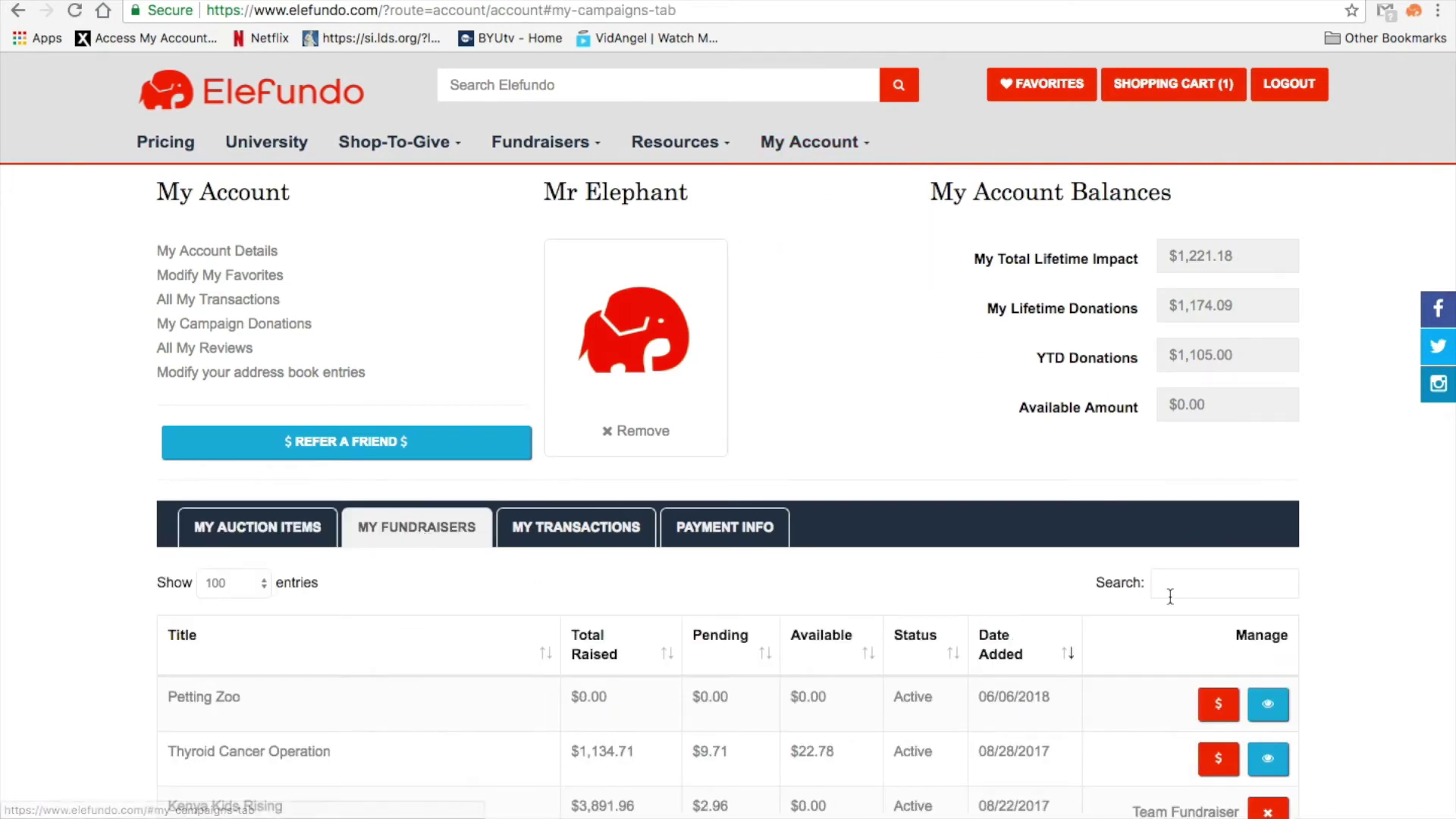
pyautogui.click(1268, 704)
pyautogui.scroll(-2, 602, 514)
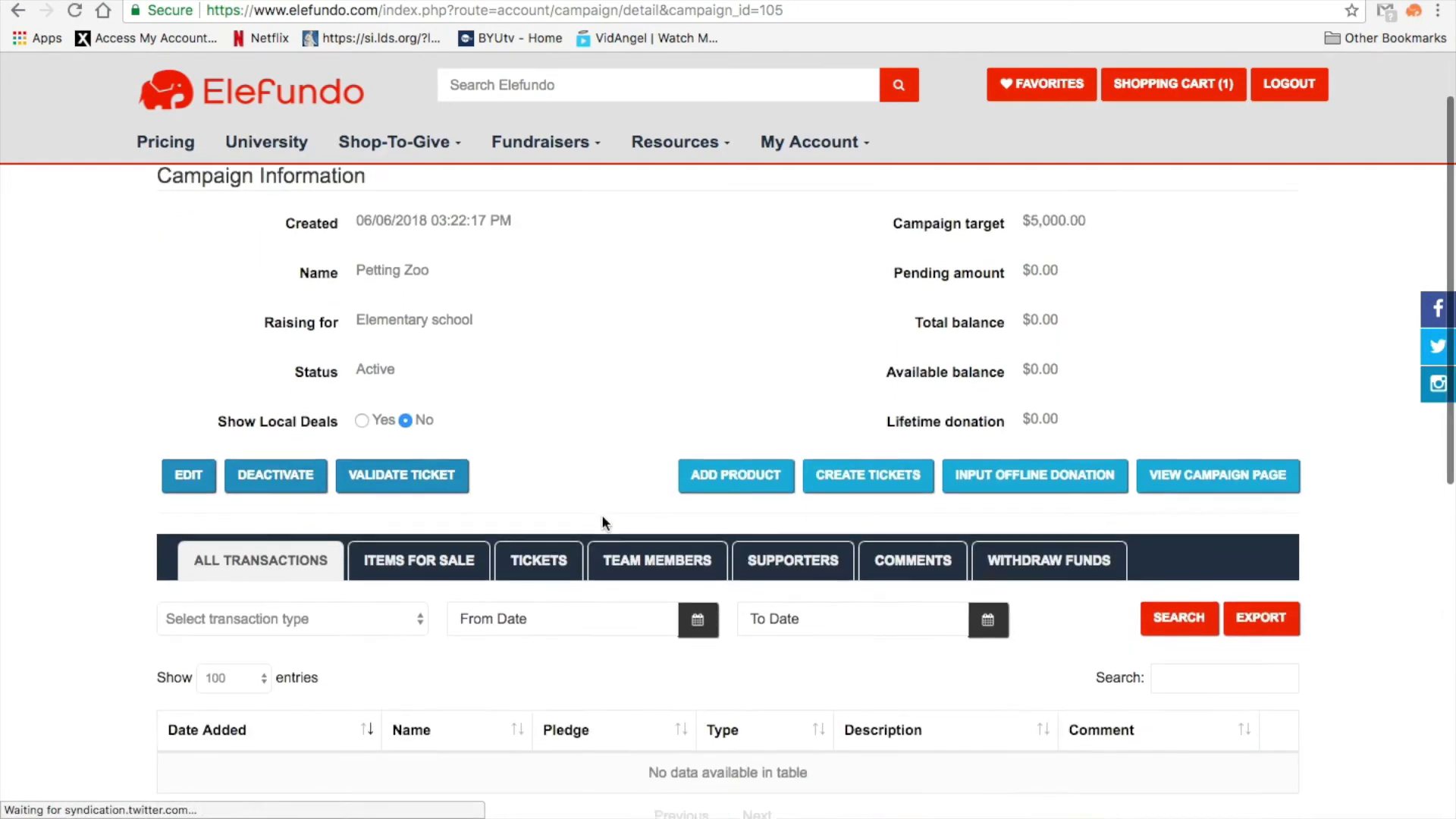
pyautogui.click(414, 546)
pyautogui.scroll(-5, 579, 544)
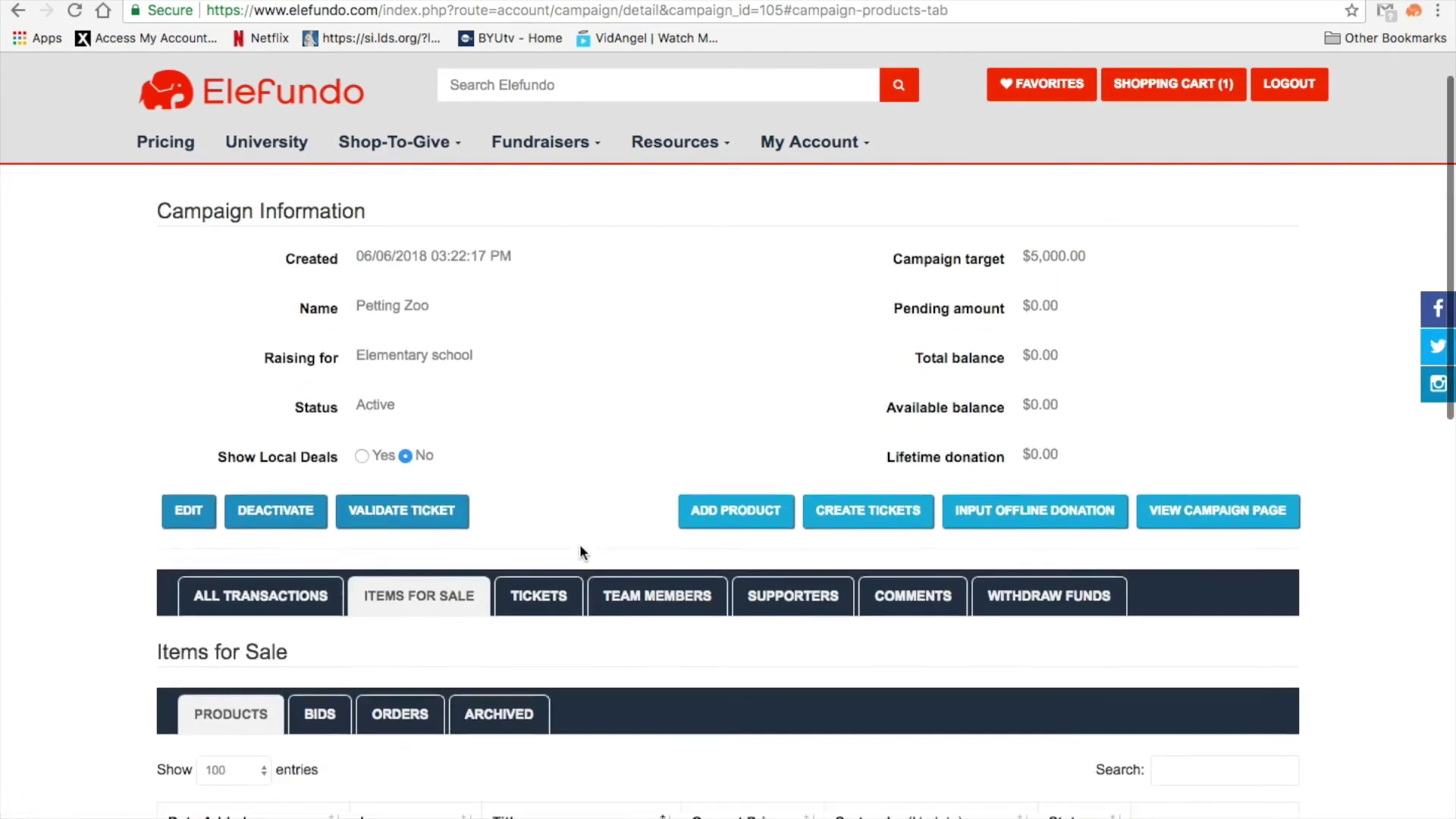
pyautogui.scroll(-1, 579, 544)
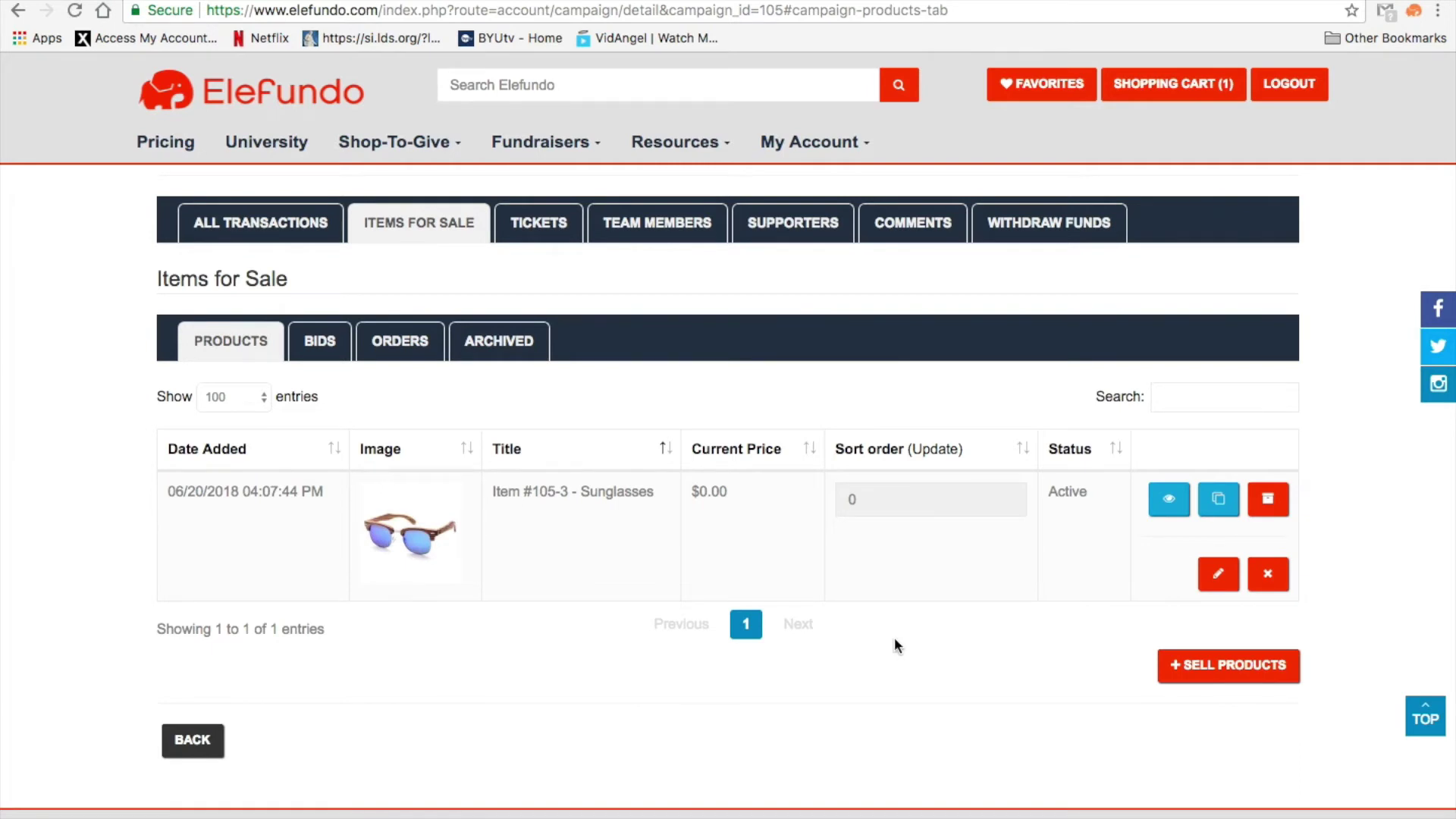
# - Start a new product named toothbrush in Health, Beauty & Fitness, sold as an auction and open to all buyers
pyautogui.click(1213, 666)
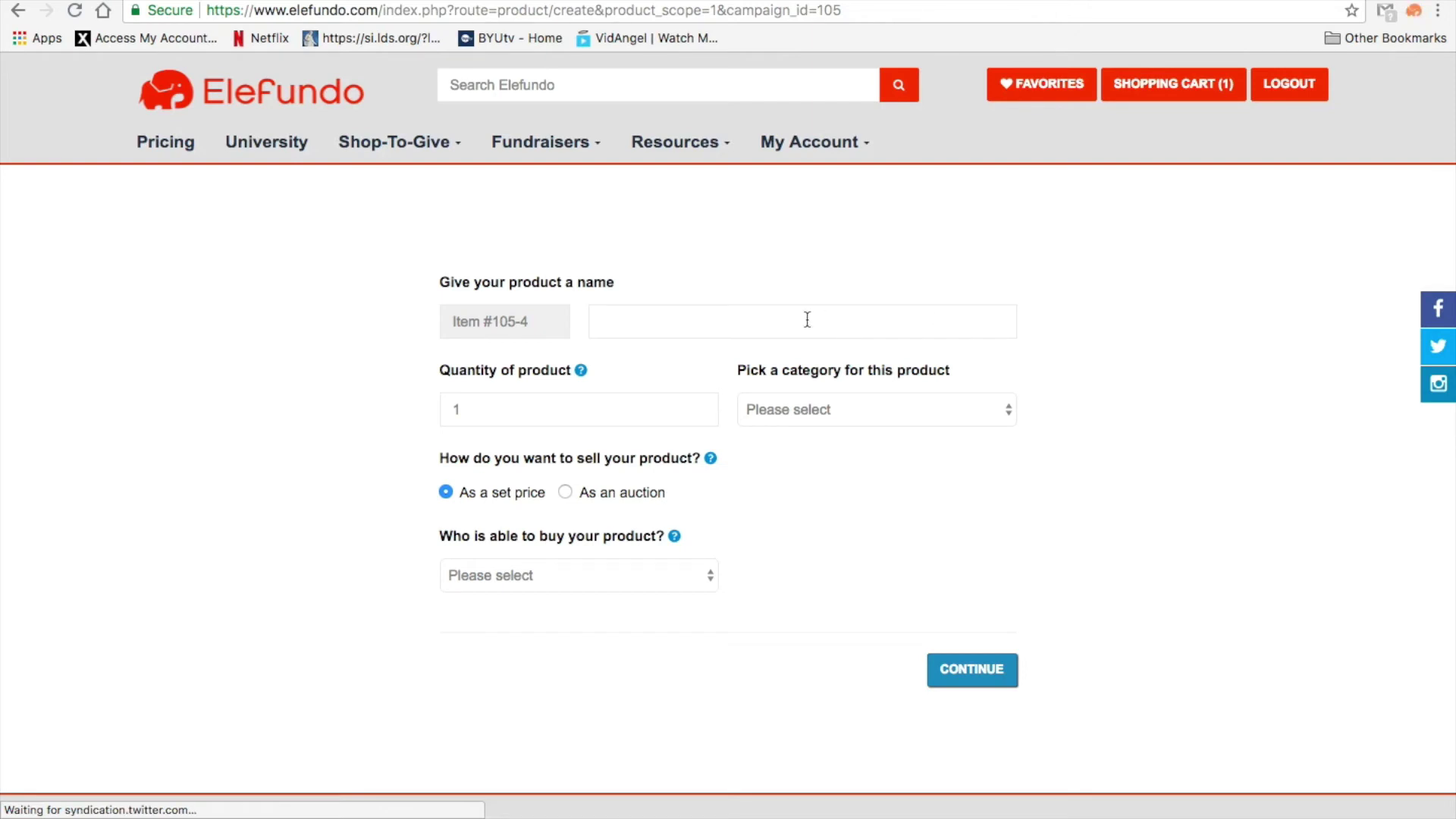
pyautogui.click(797, 320)
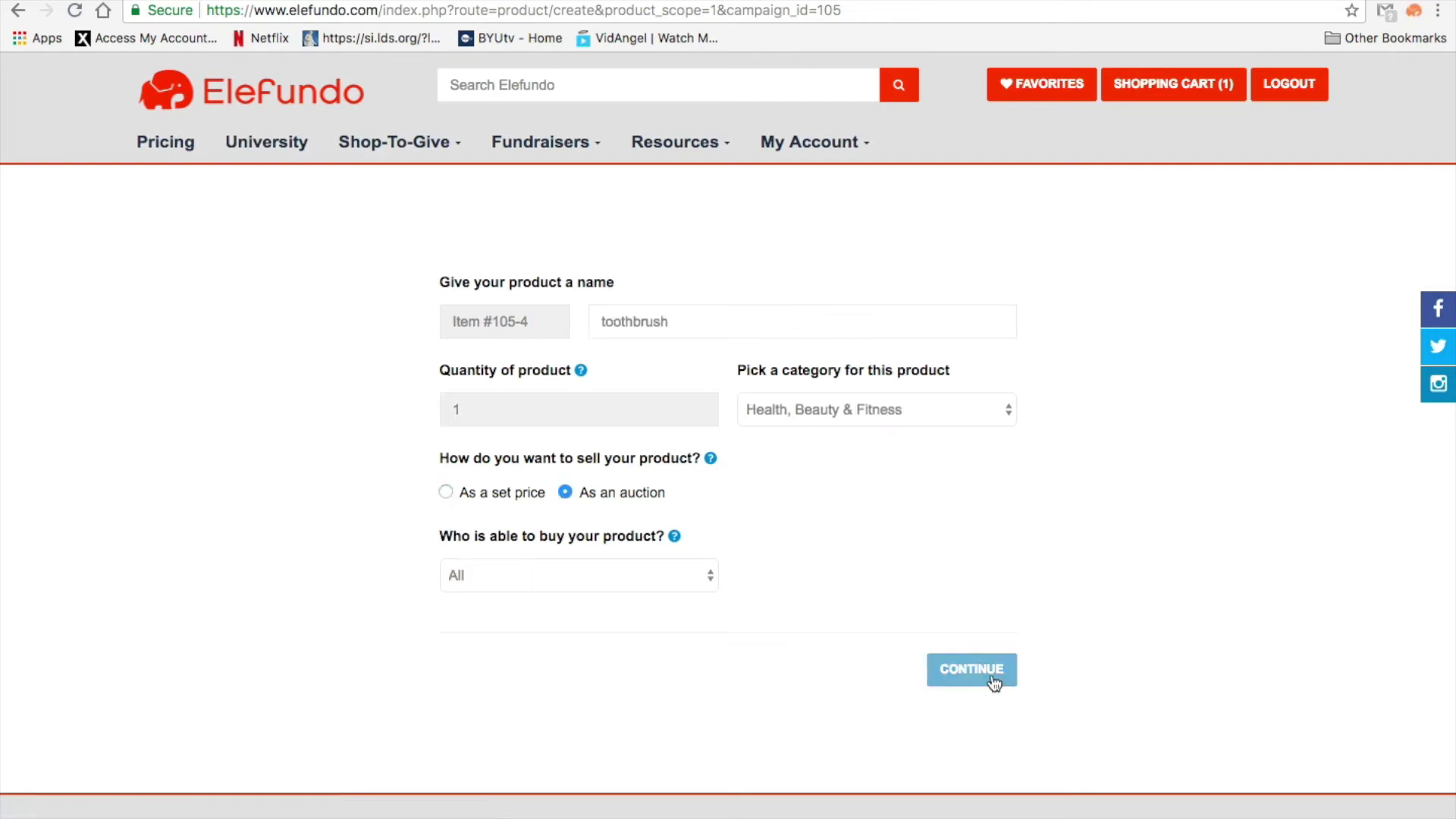
pyautogui.click(990, 679)
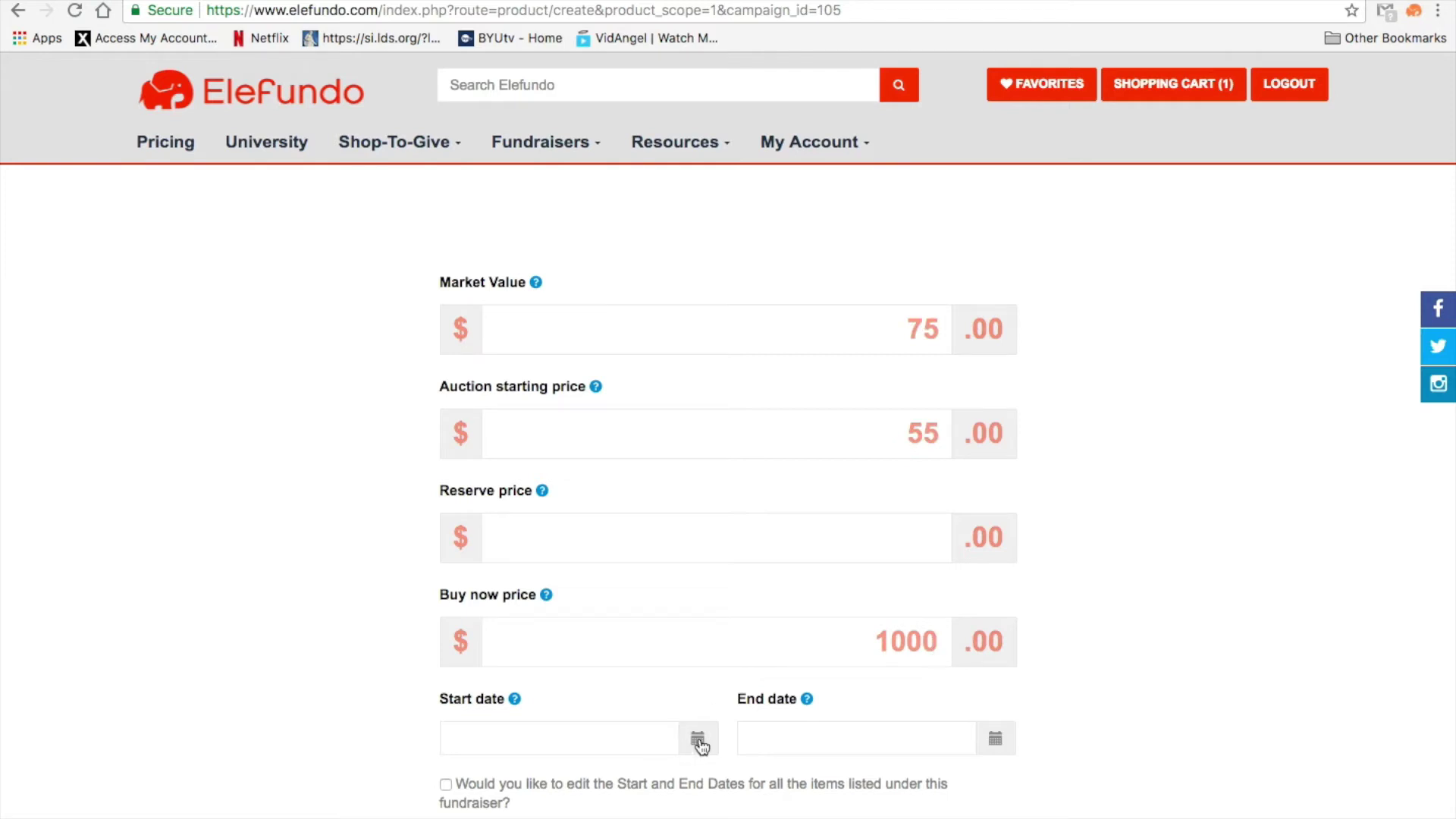
# - Set market value $75, starting price $55, buy-now $1000 and dates 06/20/2018 04:09 PM to 04:15 PM, opting to edit all items' dates
pyautogui.click(698, 741)
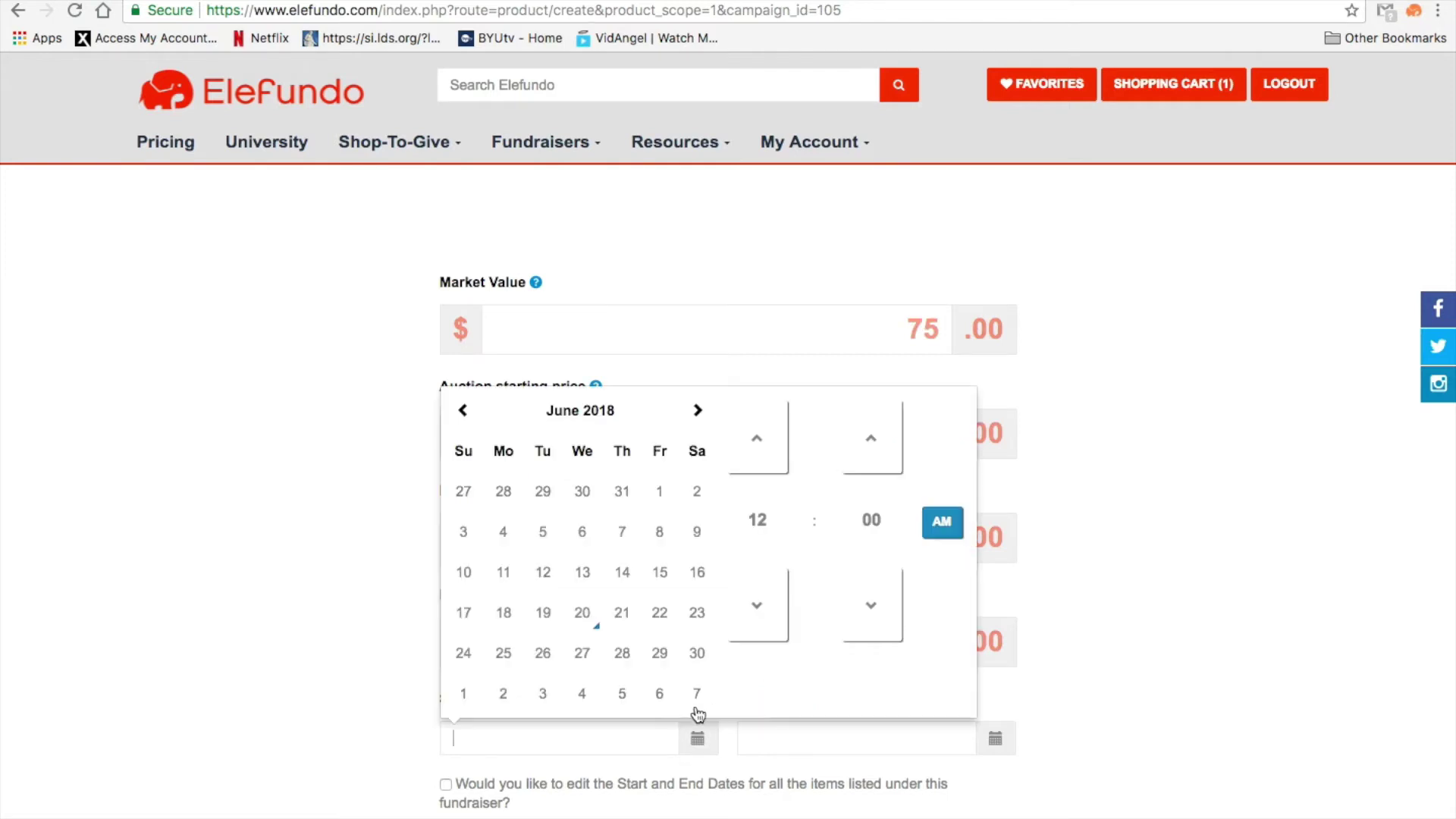
pyautogui.click(585, 612)
pyautogui.click(993, 742)
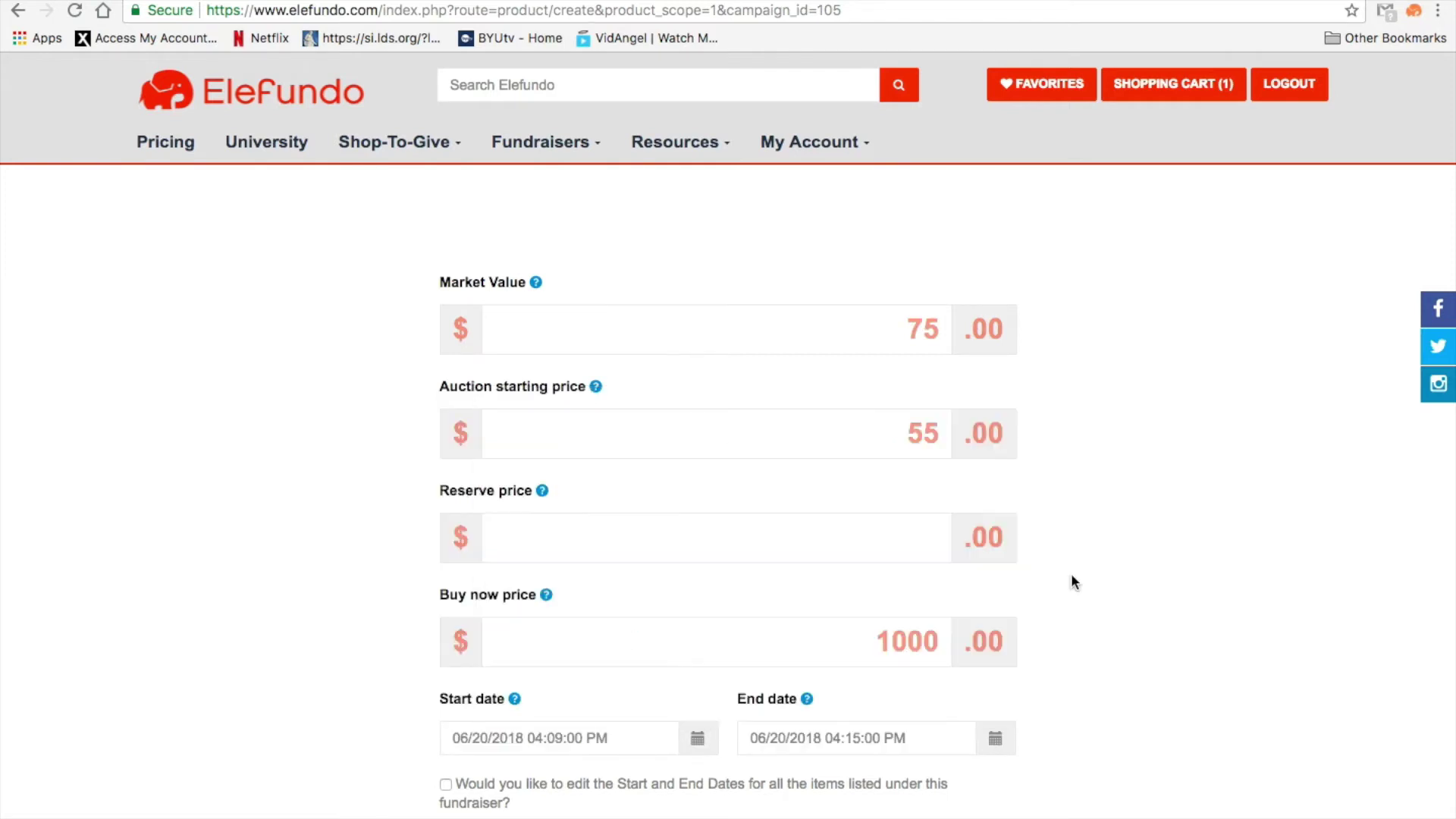
pyautogui.scroll(-4, 1071, 573)
pyautogui.click(445, 517)
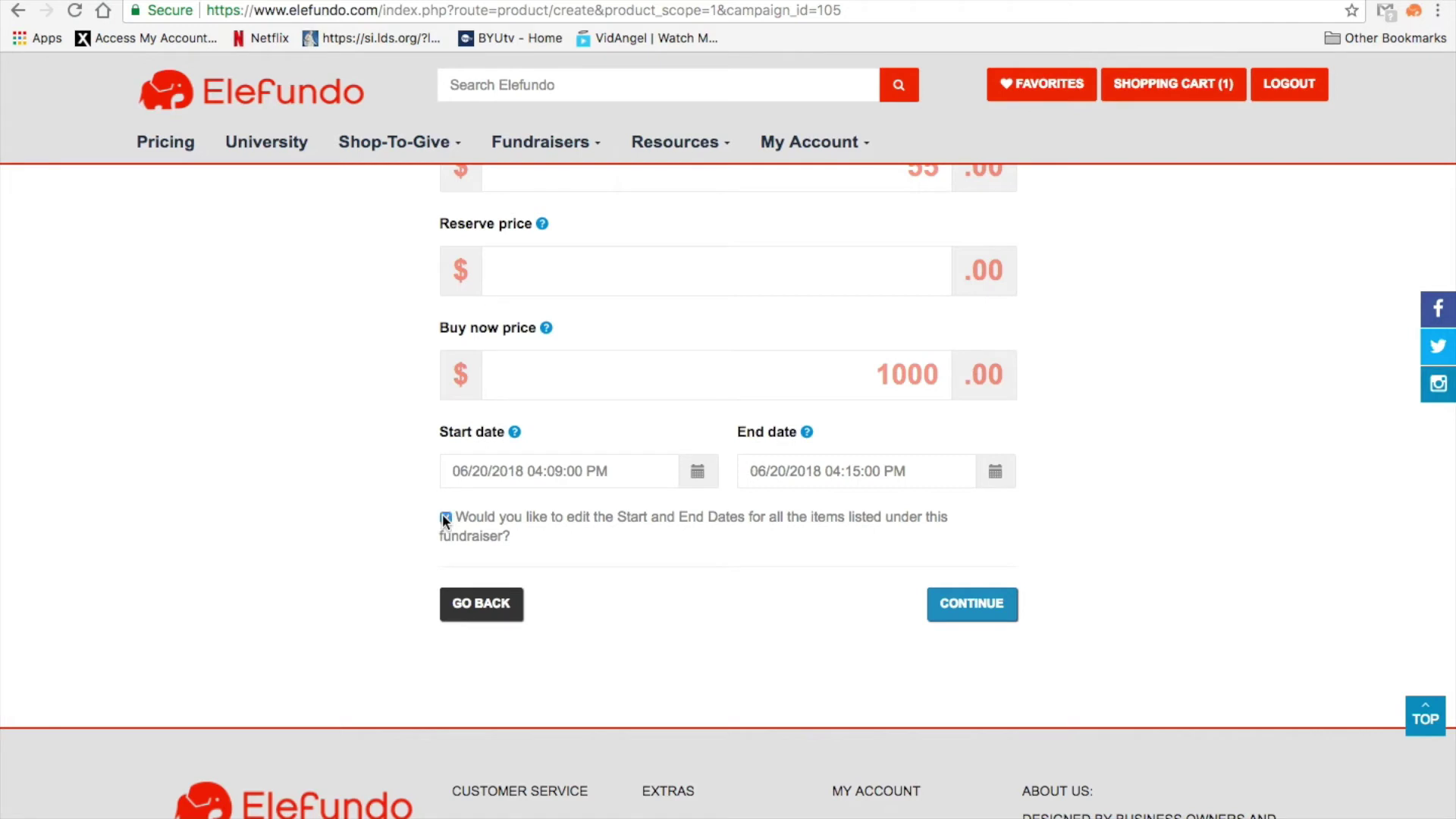
pyautogui.click(971, 605)
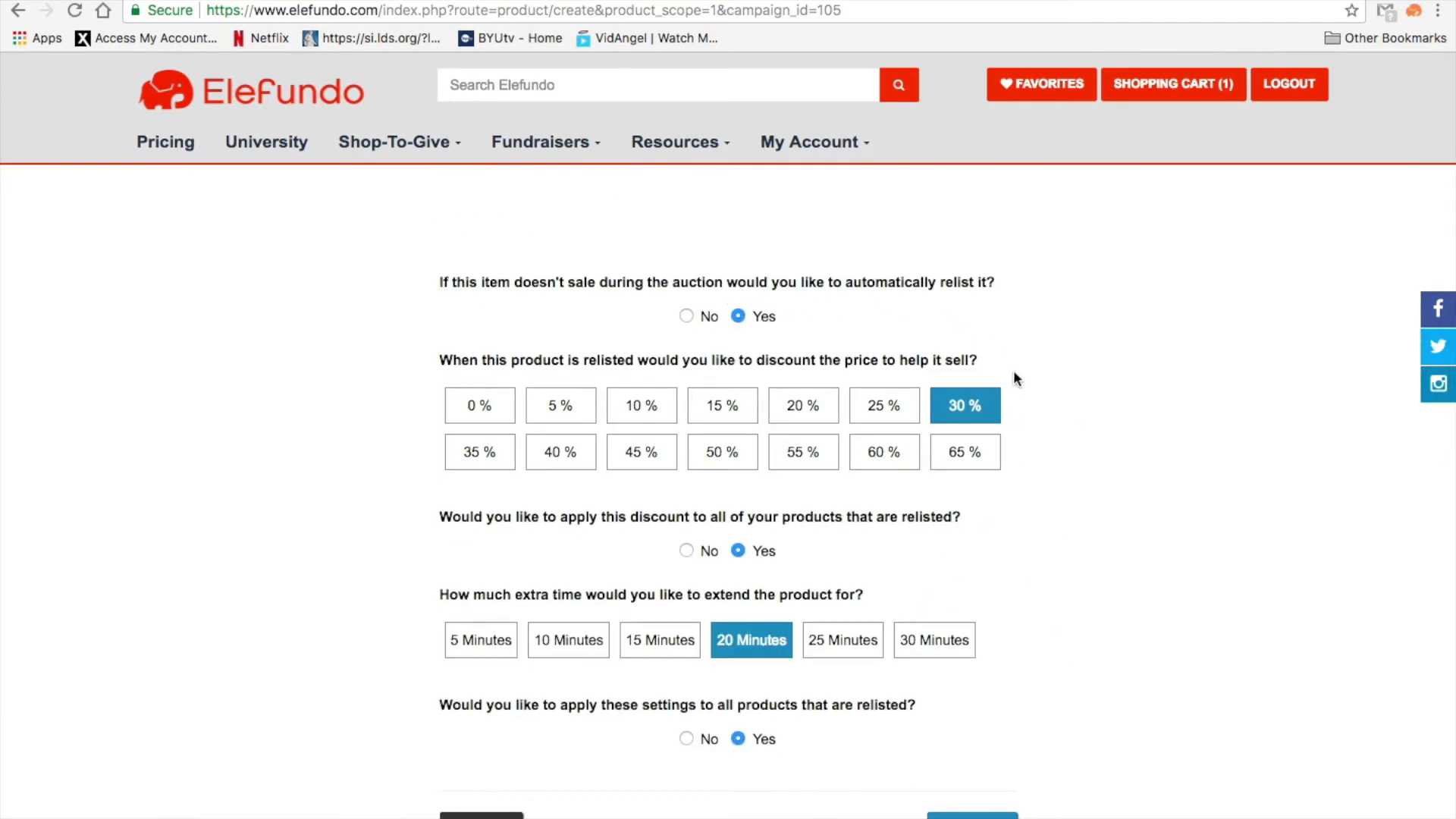
# - Review and accept automatic relisting with a 30% discount and a 20-minute extension, both applied to all relisted products
pyautogui.scroll(-1, 1049, 523)
pyautogui.scroll(1, 1049, 523)
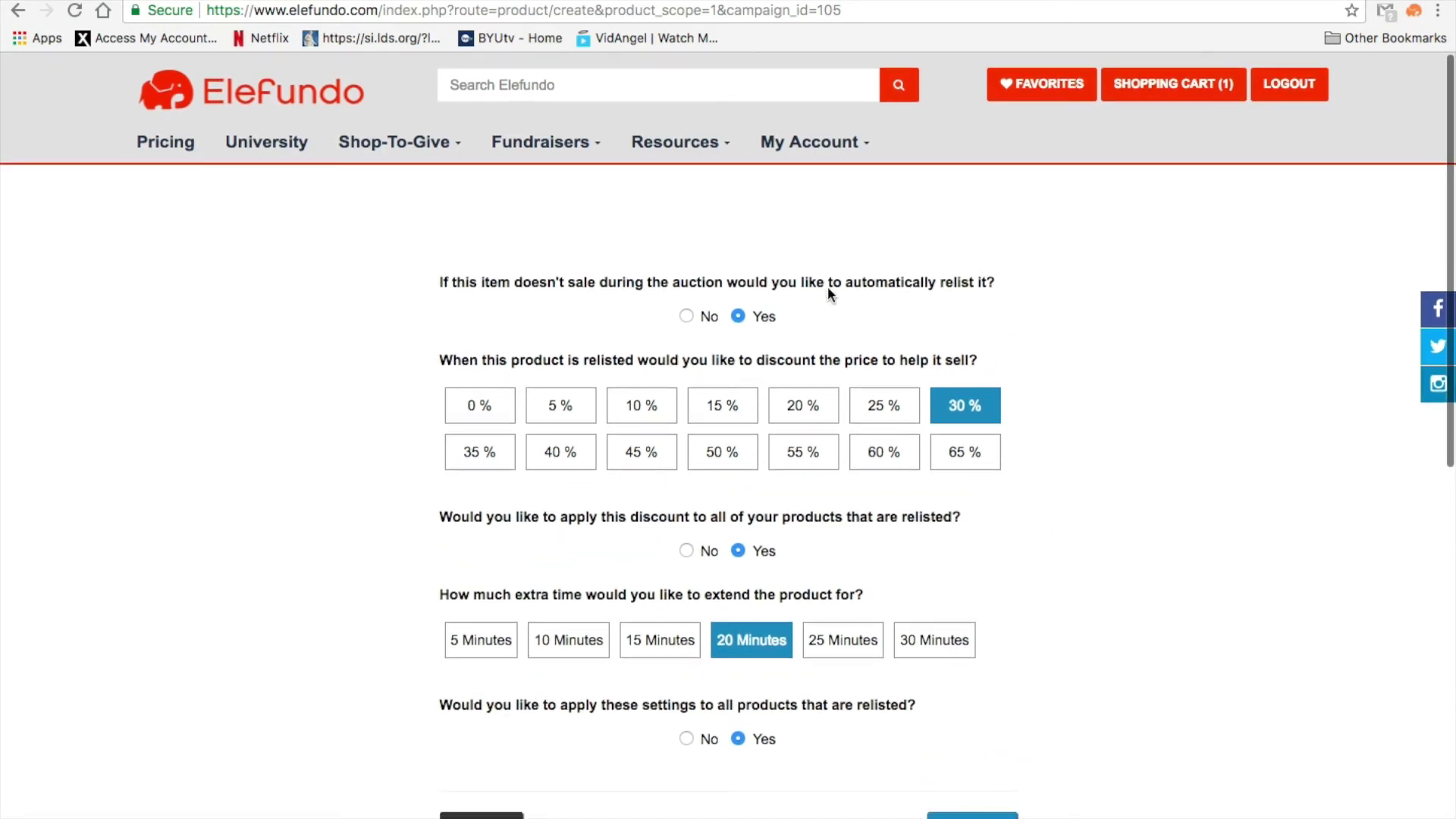
pyautogui.scroll(-1, 1050, 616)
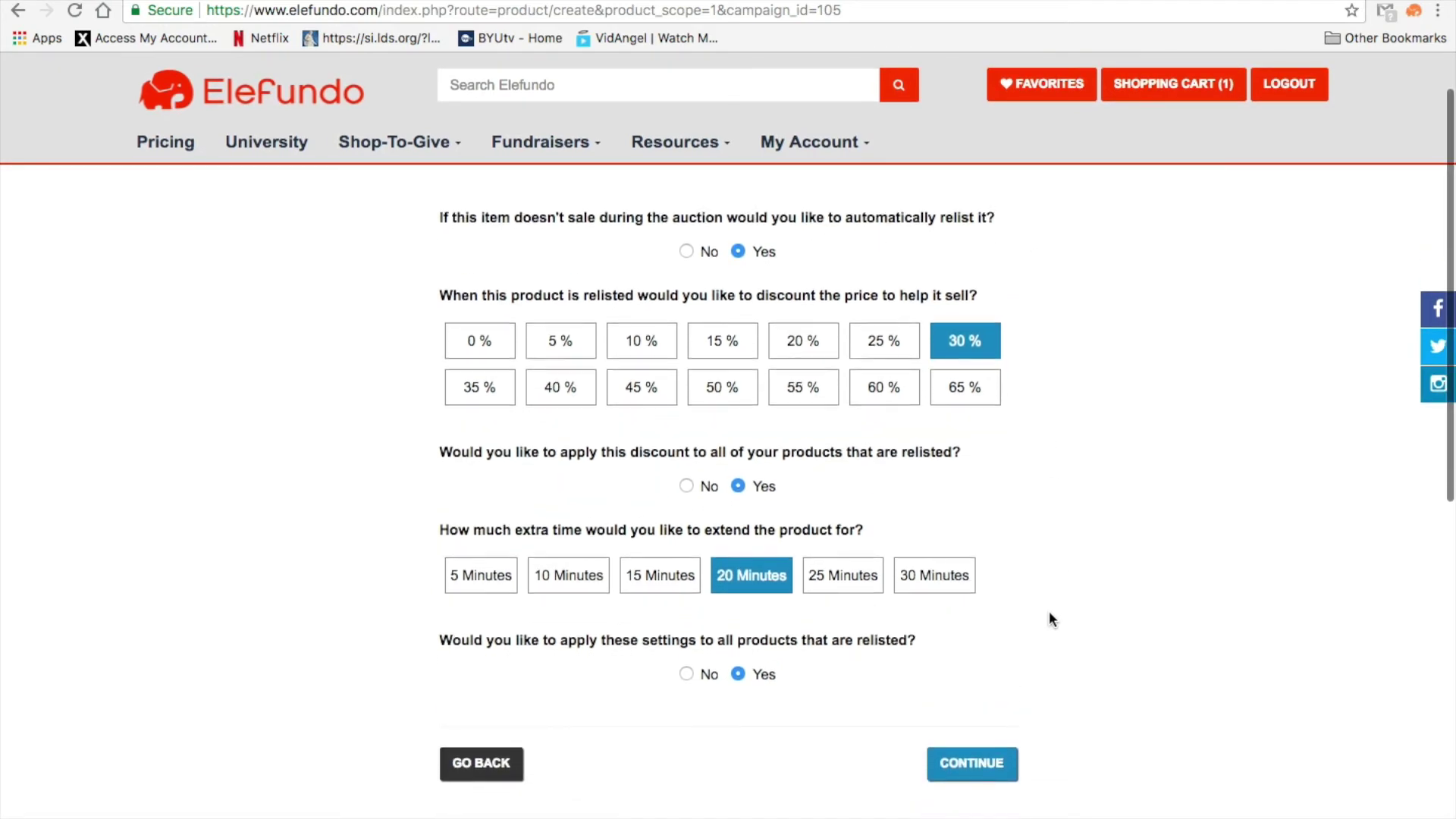
pyautogui.click(985, 764)
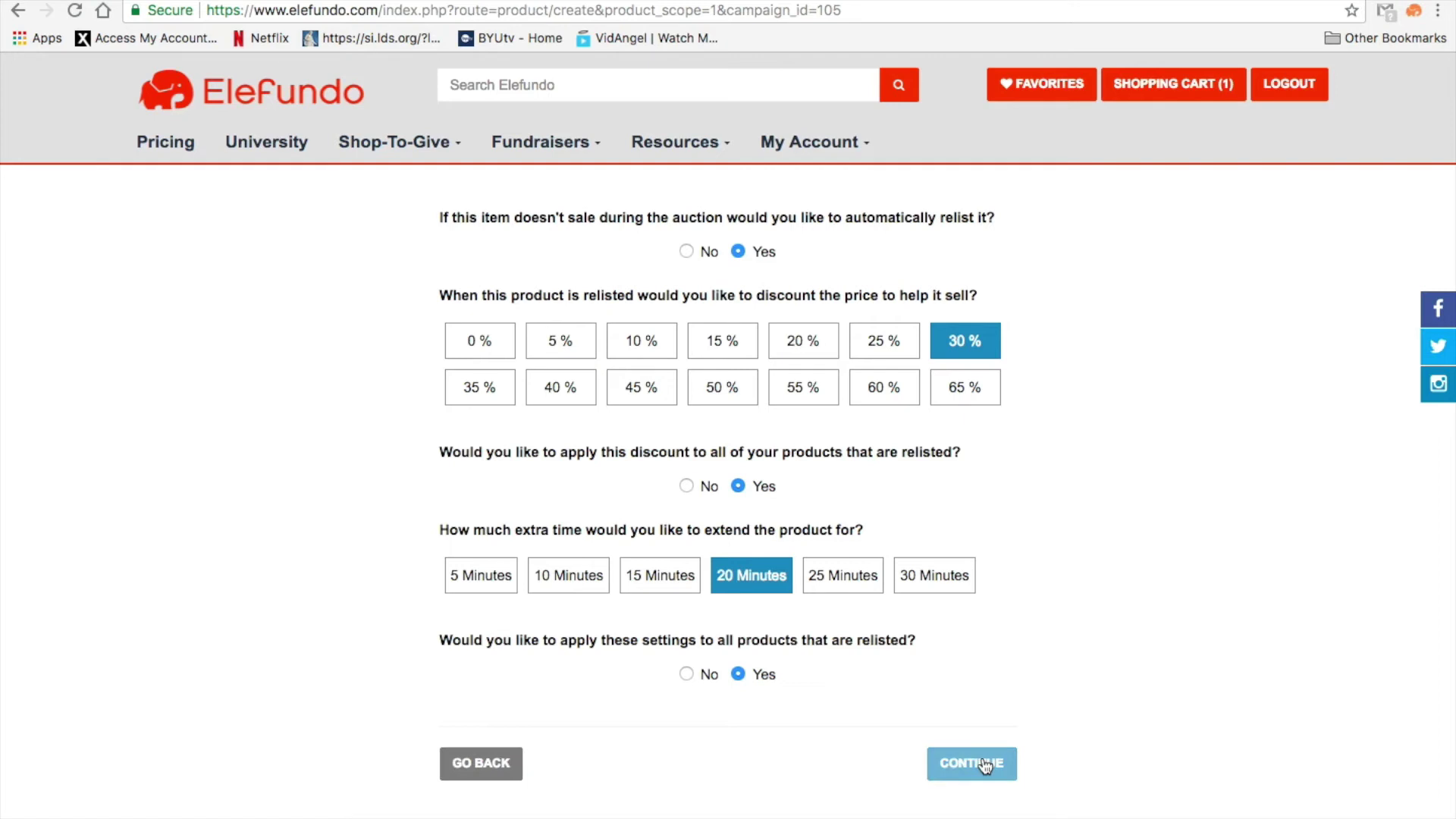
# - Upload toothbrush.jpeg from the Desktop as the product photo and continue to the description
pyautogui.click(749, 314)
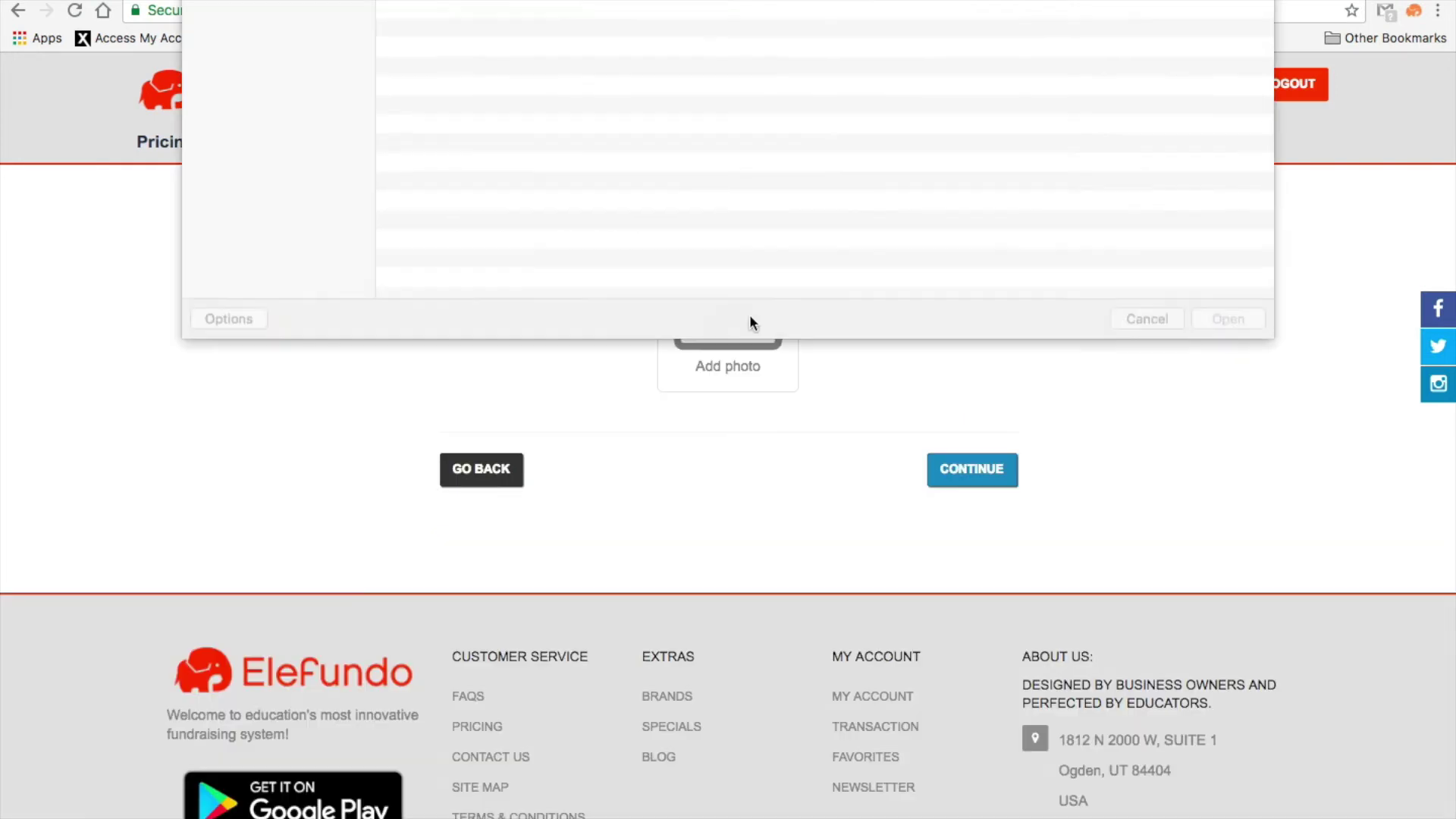
pyautogui.click(459, 296)
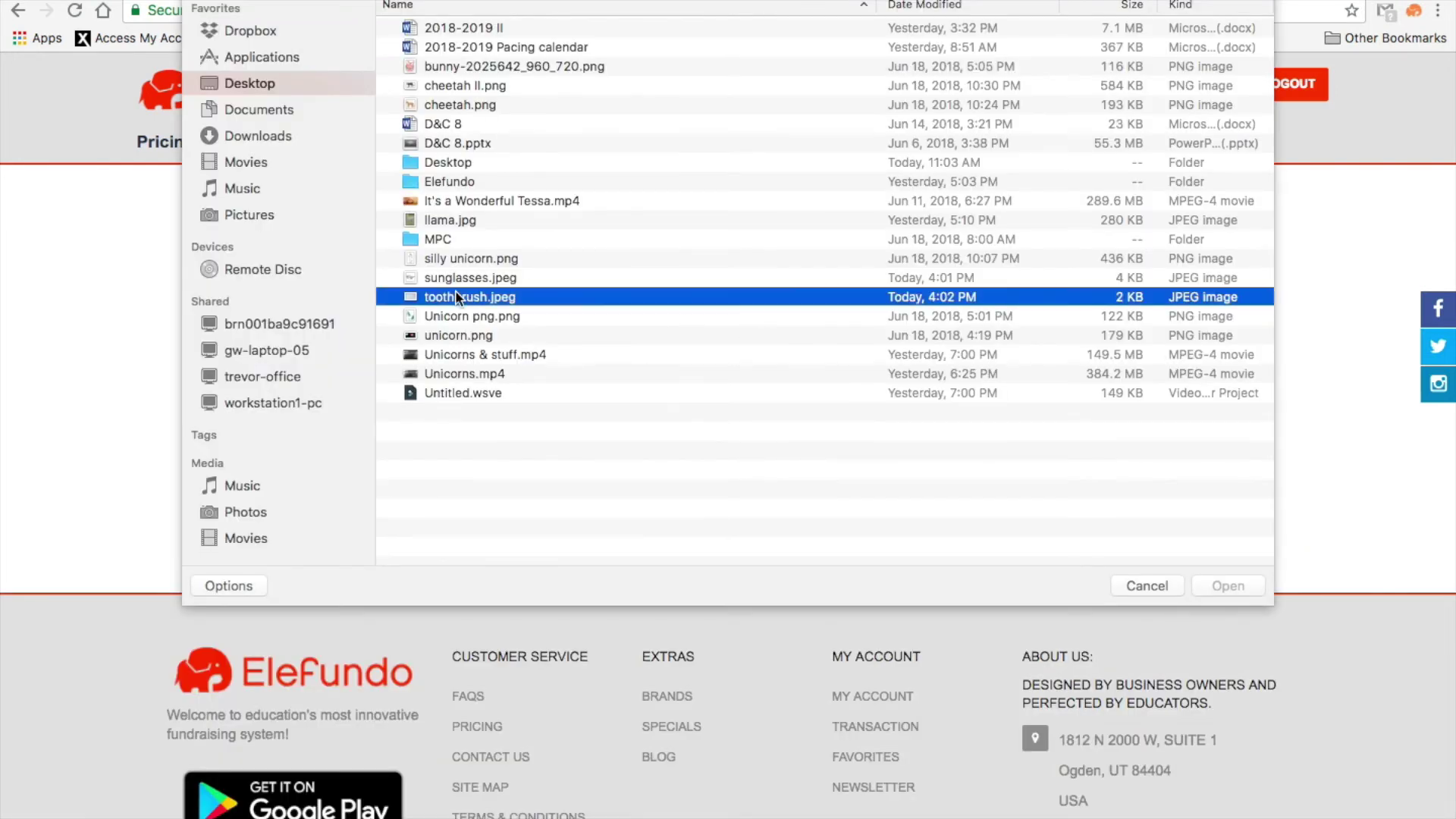
pyautogui.click(1226, 586)
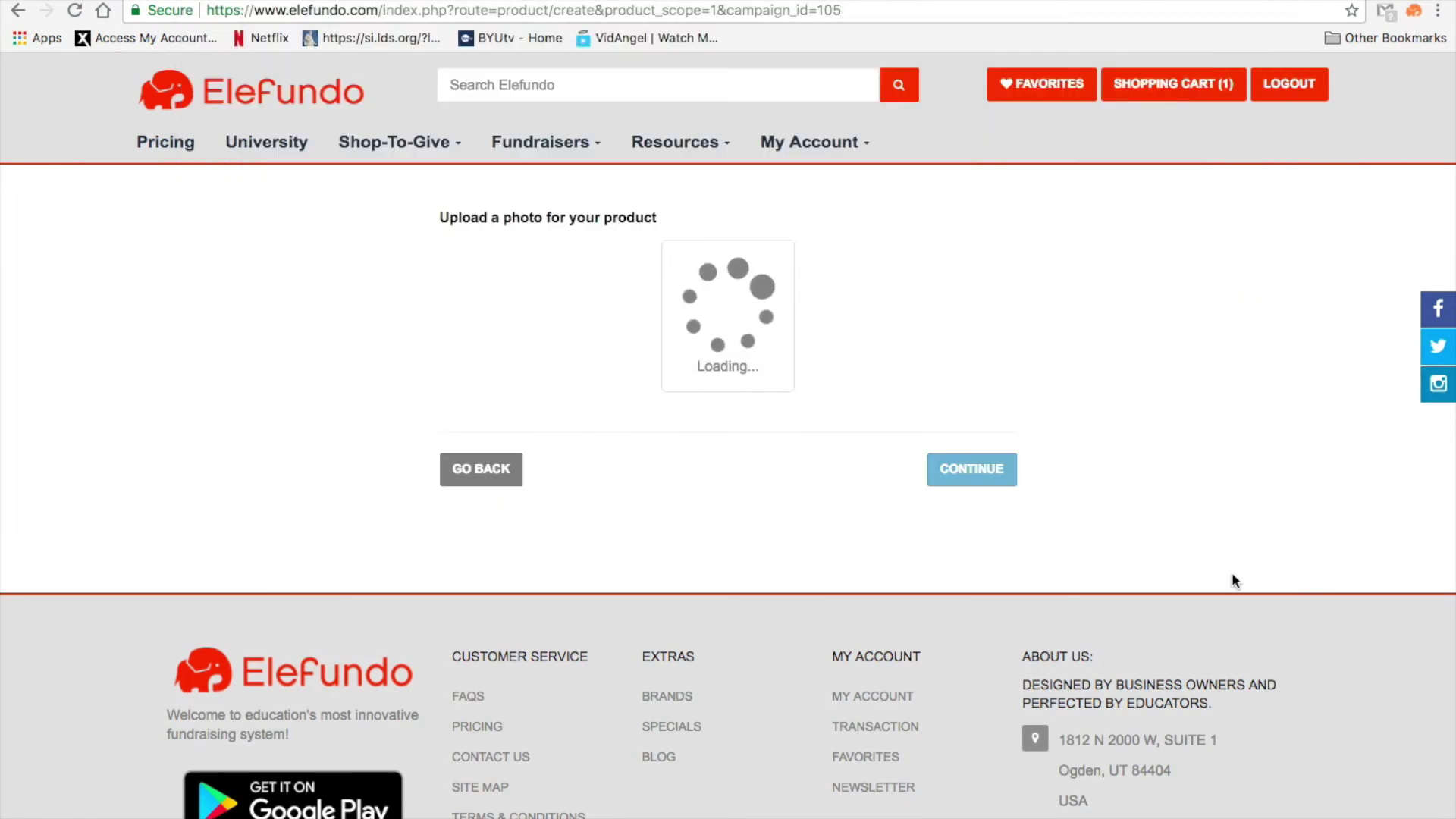
pyautogui.click(979, 540)
# - Describe the product as "This toothbrush can brush your teeth", agree to the Terms & Conditions and Privacy Policy, and submit it
pyautogui.click(692, 325)
pyautogui.write('This toothbrush can brush your teeth')
pyautogui.click(978, 730)
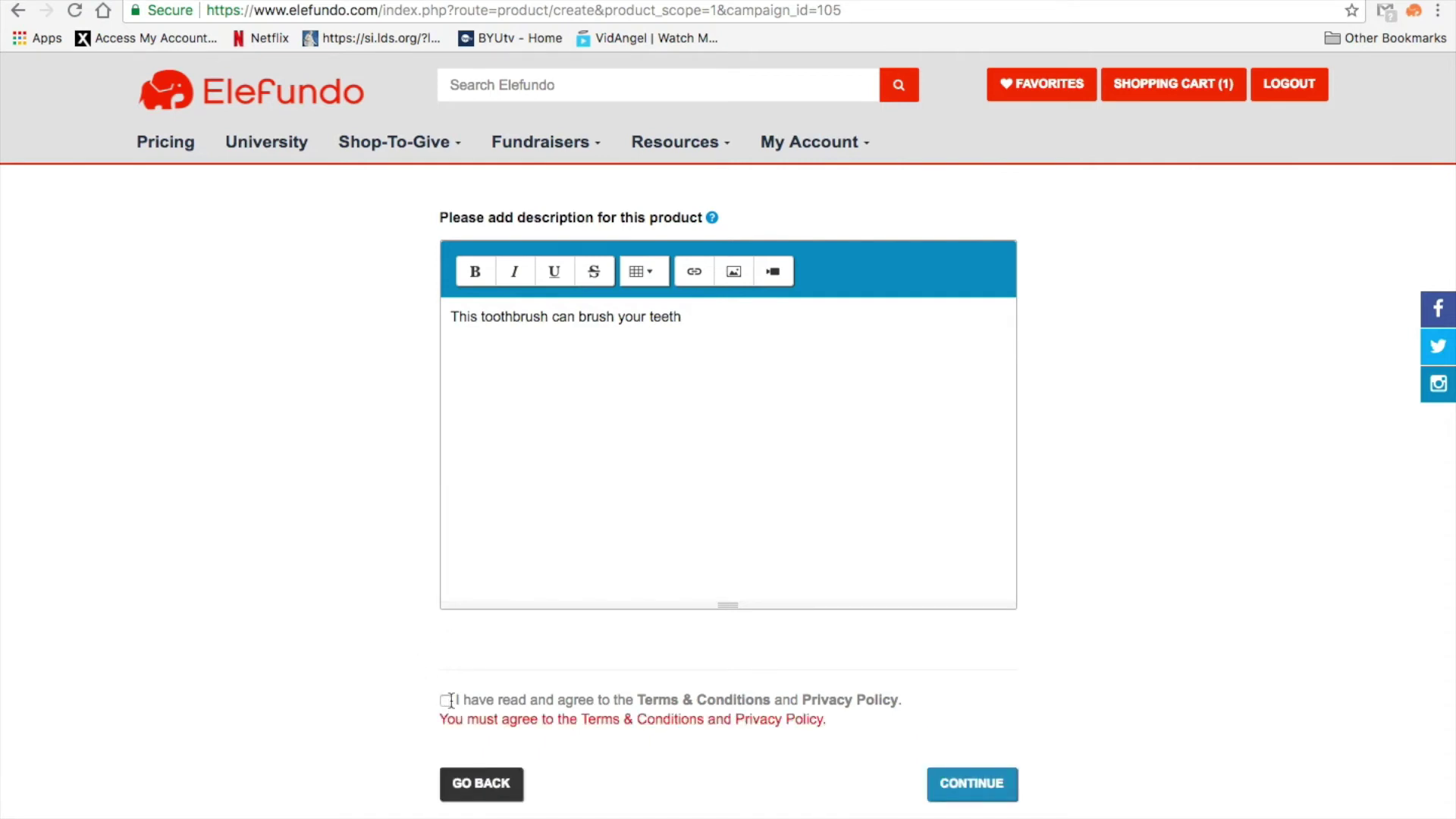
pyautogui.click(959, 784)
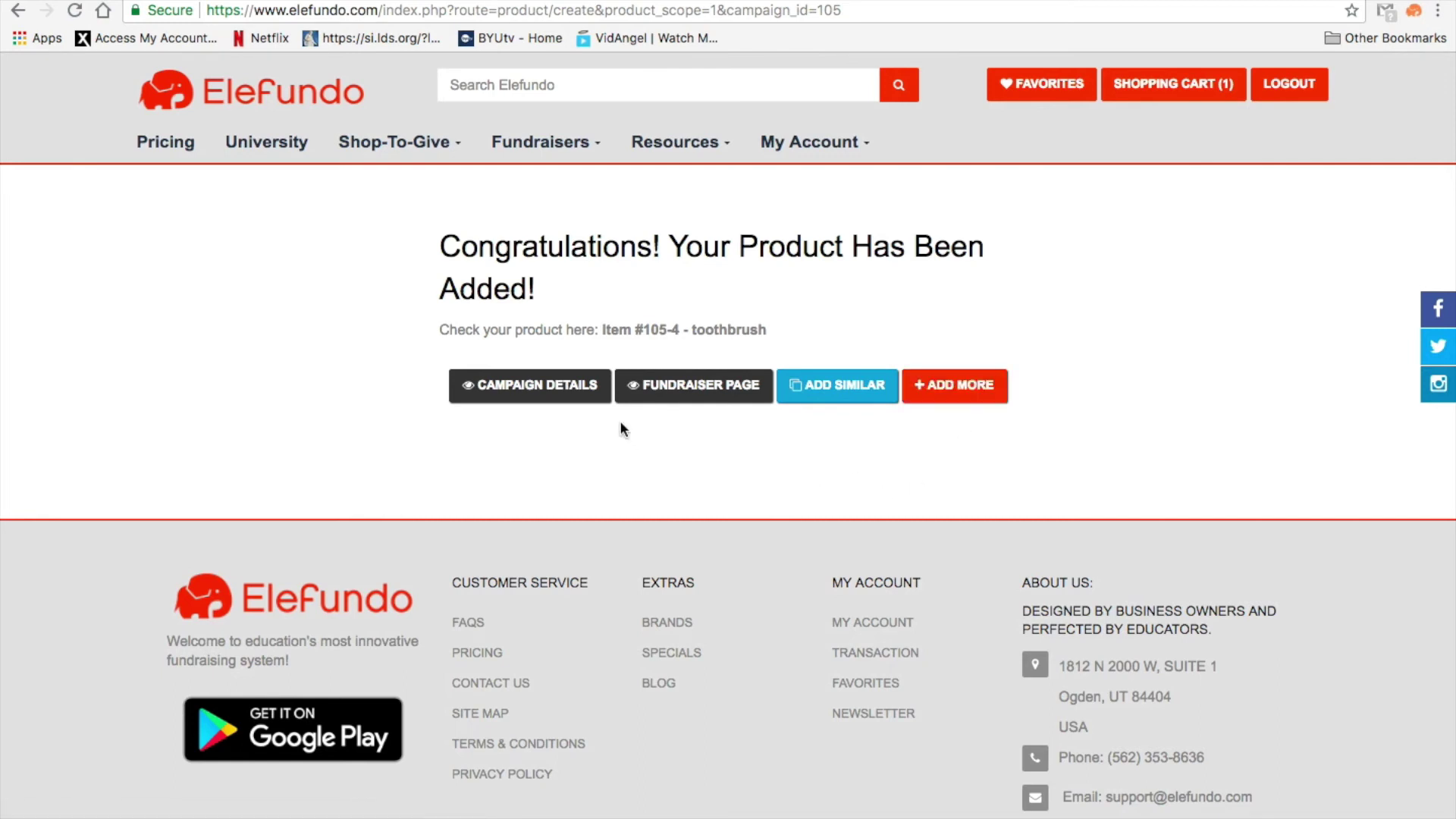
# - Open the Petting Zoo fundraiser page and examine the products listed under Auctions & Local Deals
pyautogui.click(693, 380)
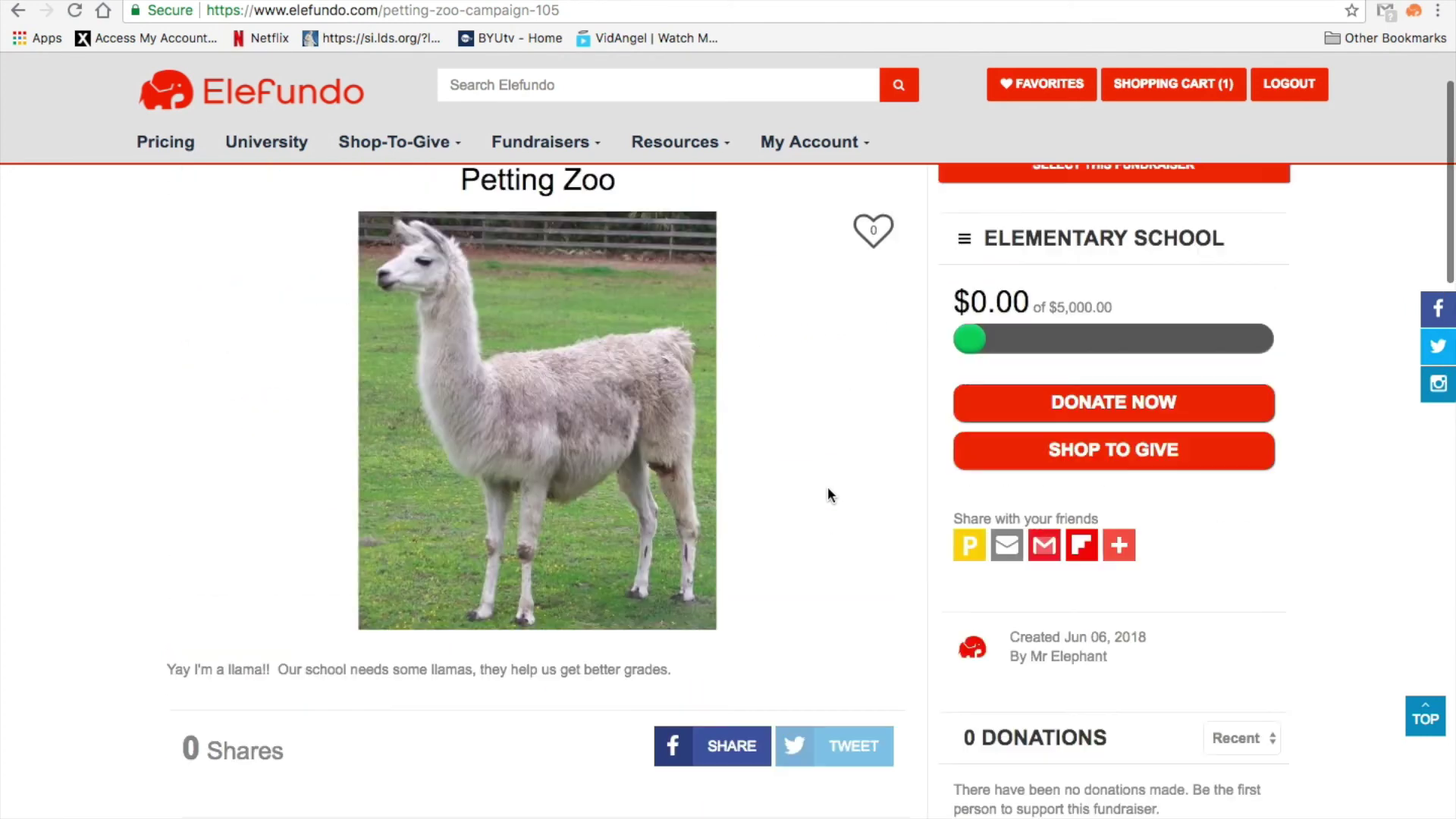
pyautogui.scroll(-8, 807, 504)
pyautogui.scroll(-3, 807, 508)
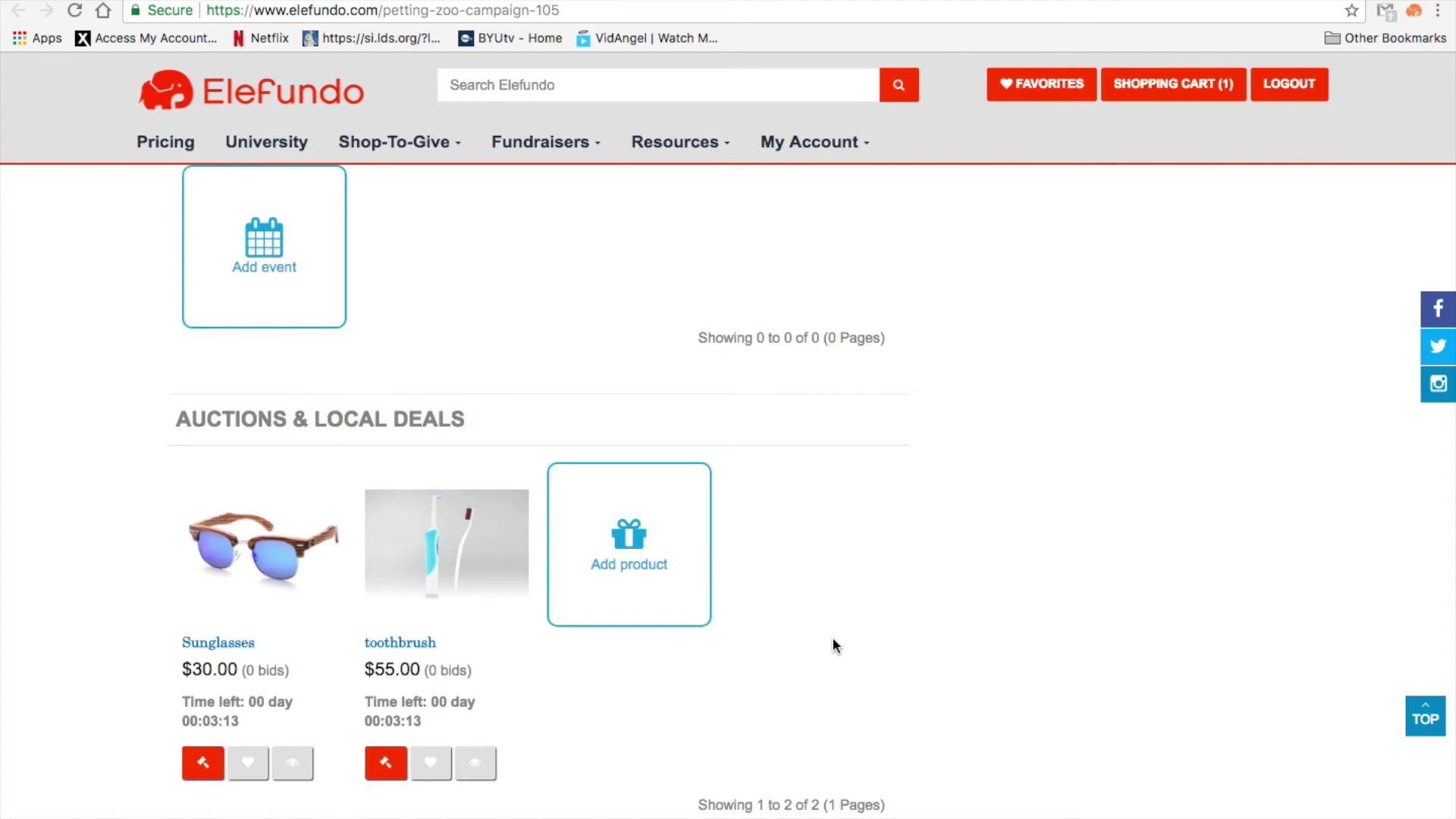
pyautogui.scroll(10, 832, 644)
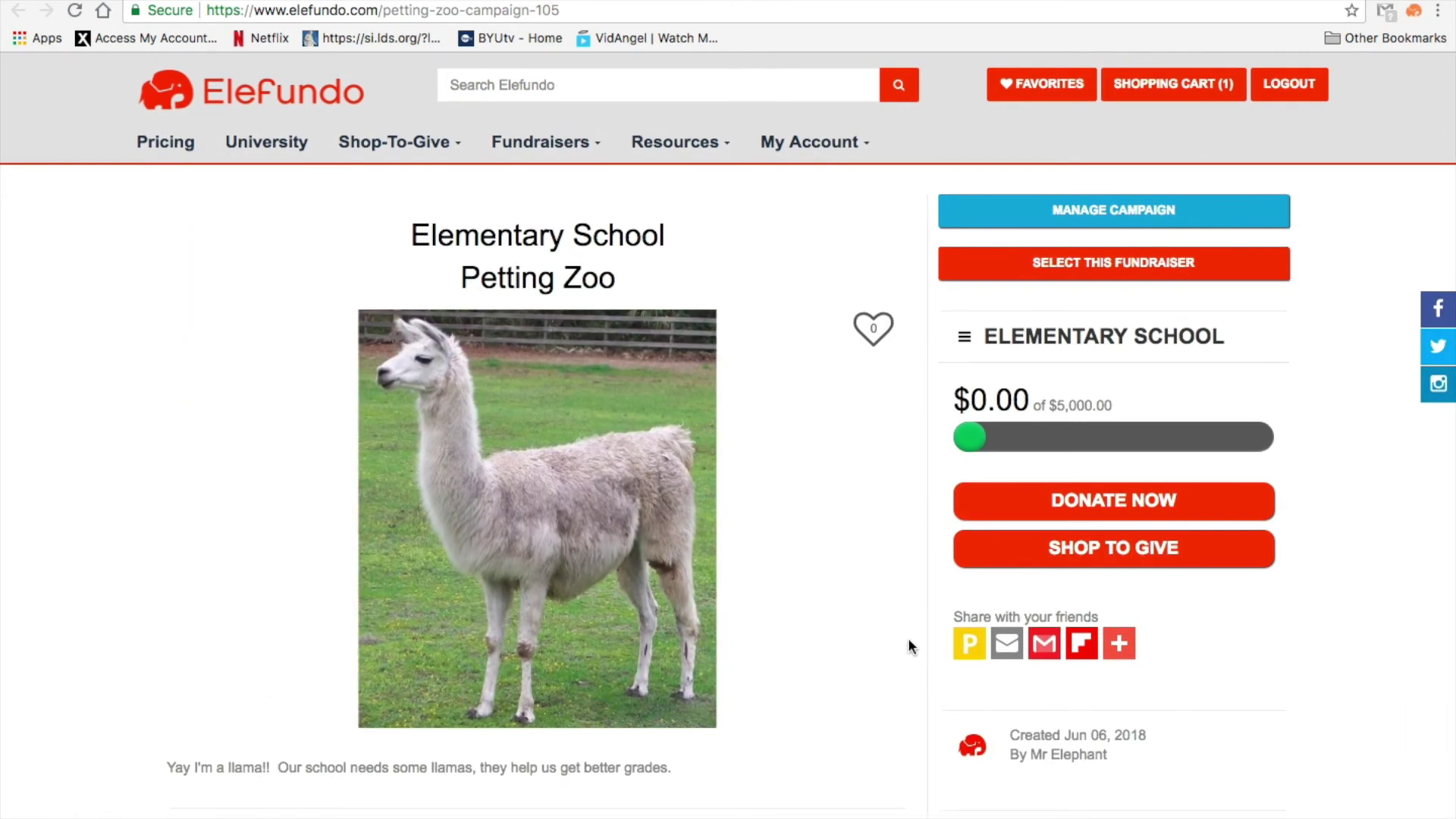